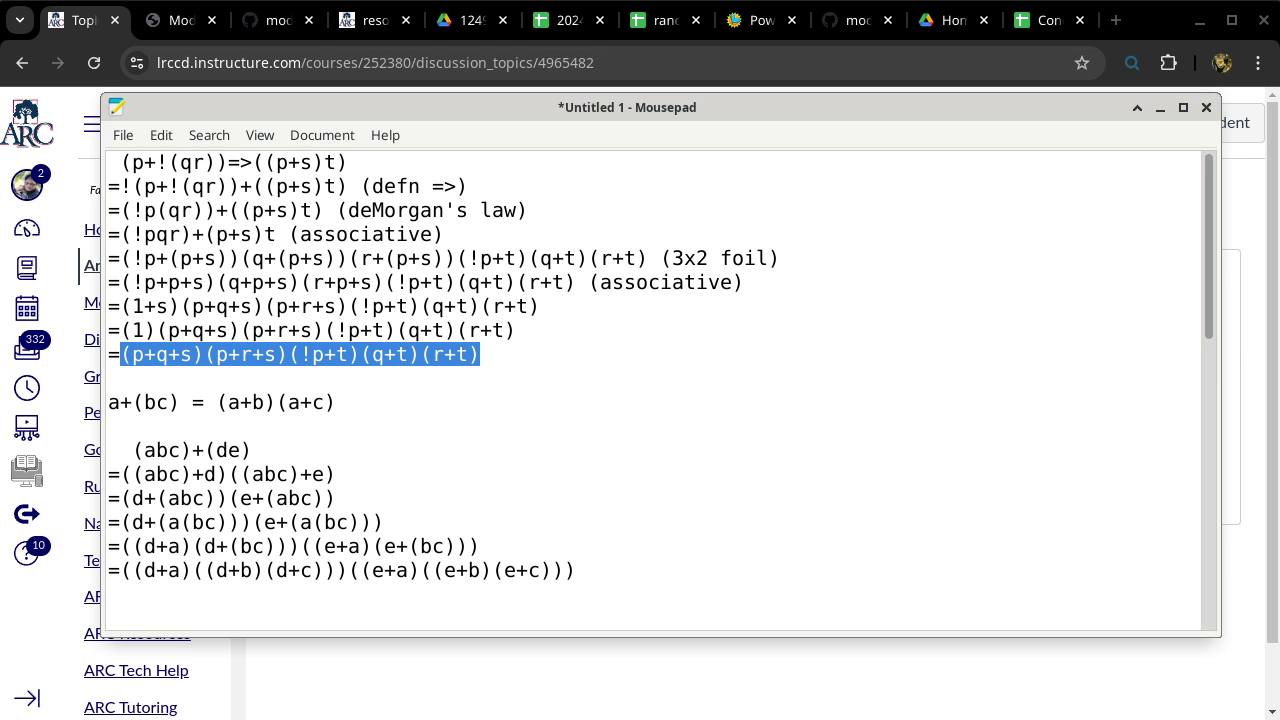
Step: Highlight the => operator in the original expression on the first line of the derivation
{"action": "key", "text": "Up"}
{"action": "key", "text": "Up"}
{"action": "key", "text": "Up"}
{"action": "key", "text": "Up"}
{"action": "key", "text": "Up"}
{"action": "key", "text": "Up"}
{"action": "key", "text": "Up"}
{"action": "key", "text": "Up"}
{"action": "key", "text": "shift+Down"}
{"action": "key", "text": "shift+Up"}
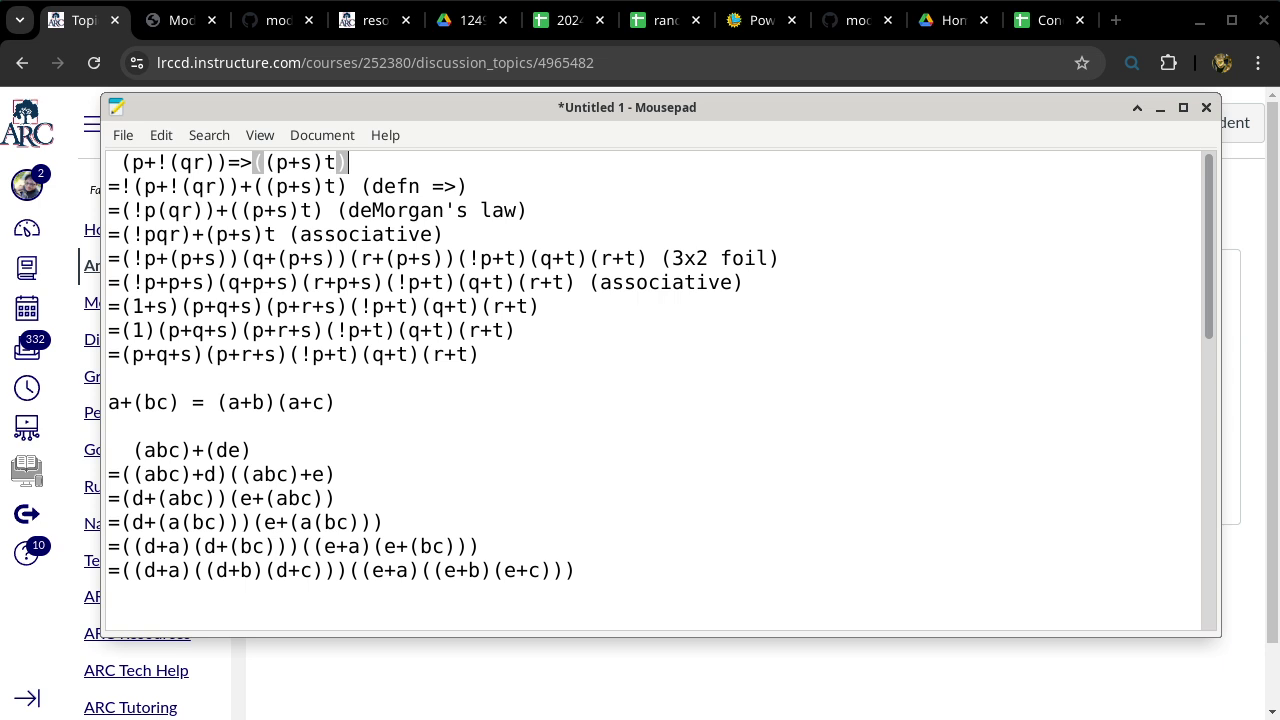
{"action": "key", "text": "Left"}
{"action": "key", "text": "Left"}
{"action": "key", "text": "Left"}
{"action": "key", "text": "Left"}
{"action": "key", "text": "Left"}
{"action": "key", "text": "Left"}
{"action": "key", "text": "Left"}
{"action": "key", "text": "Left"}
{"action": "key", "text": "shift+Left"}
{"action": "key", "text": "shift+Left"}
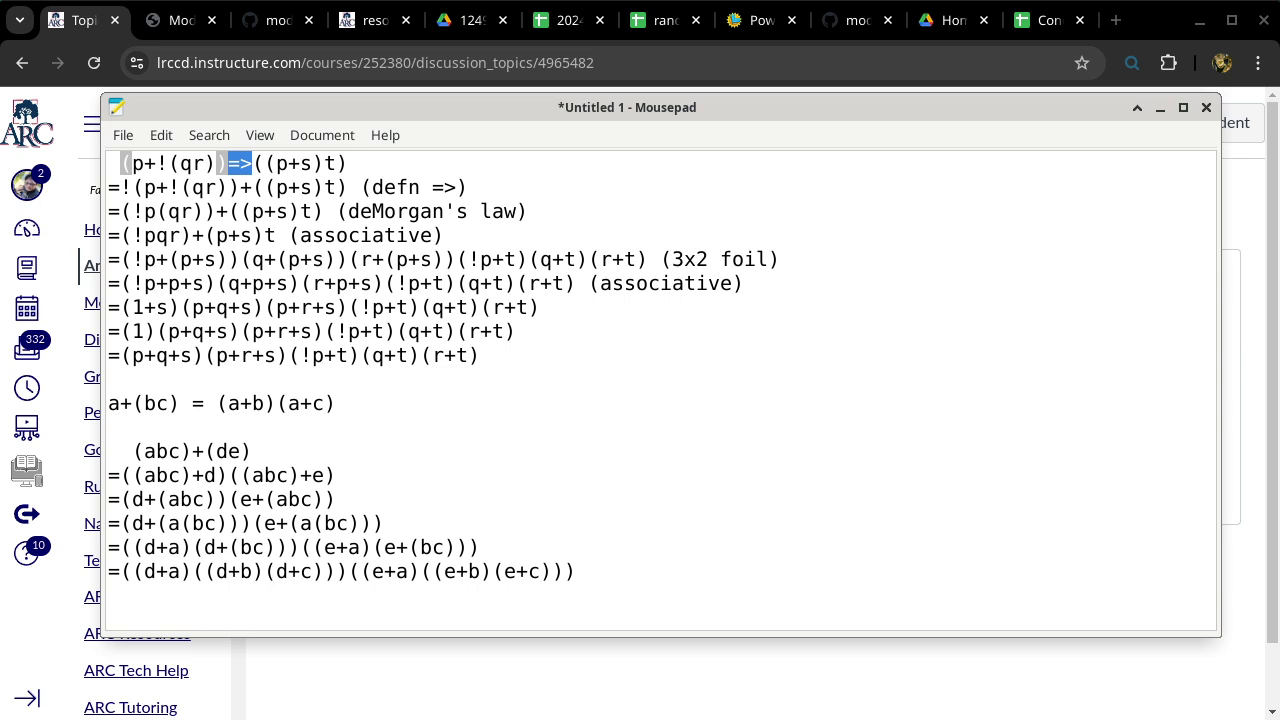
Step: Switch to the 20241023 Google Sheets spreadsheet and fill the formula in A2 down through A33
{"action": "left_click", "coordinate": [570, 20]}
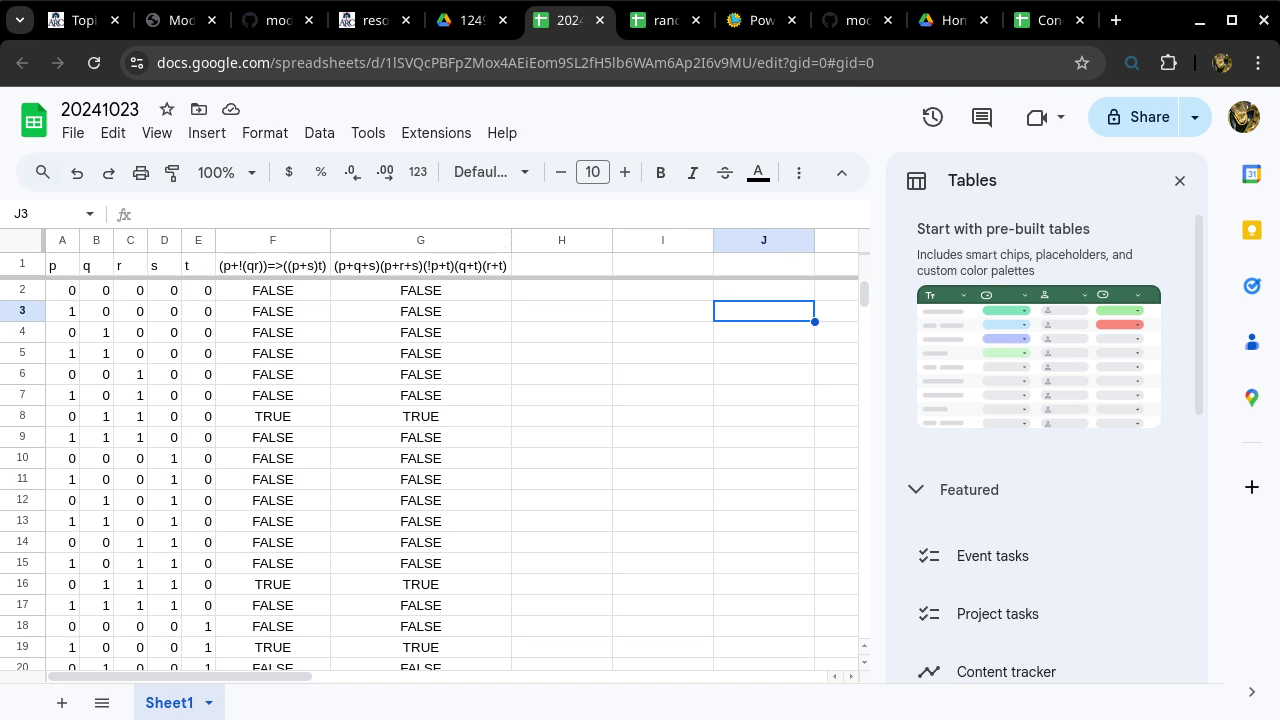
{"action": "left_click", "coordinate": [71, 290]}
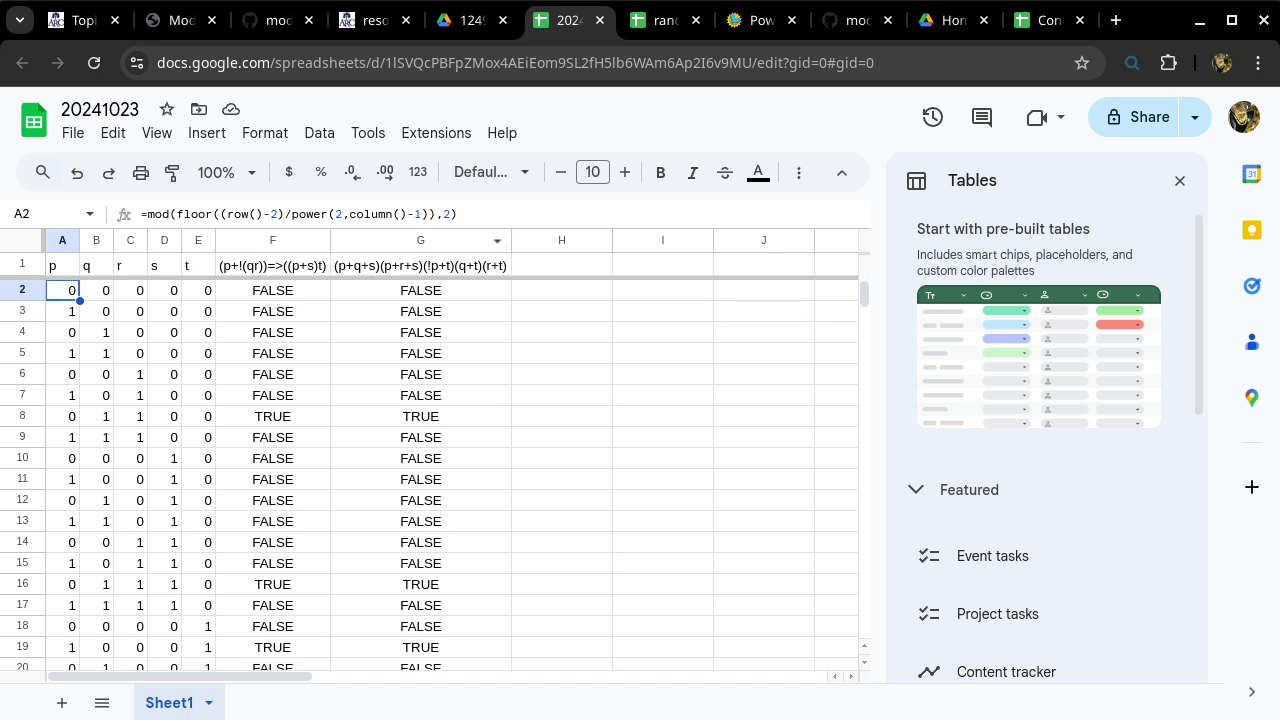
{"action": "left_click_drag", "start_coordinate": [79, 300], "coordinate": [79, 565]}
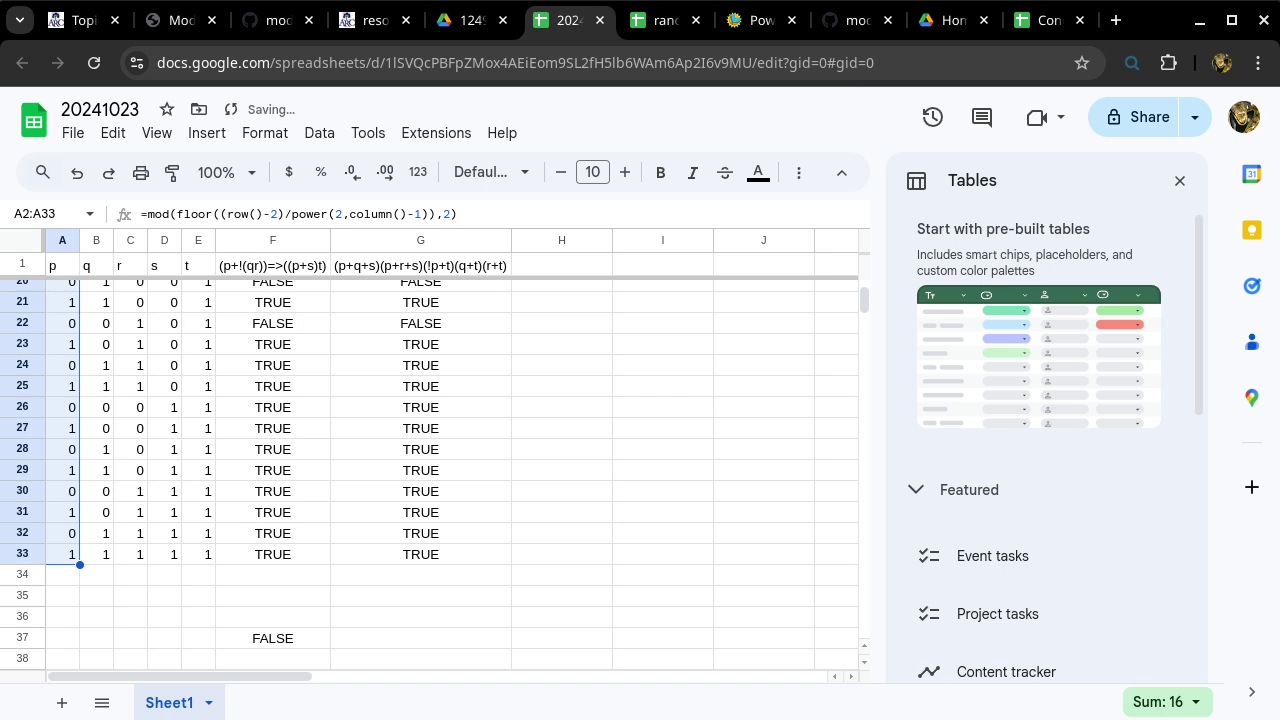
Step: Extend the selection across all five variable columns to cover A2:E33 and review it from the first row
{"action": "key", "text": "shift+Right"}
{"action": "key", "text": "shift+Right"}
{"action": "key", "text": "shift+Right"}
{"action": "key", "text": "shift+Right"}
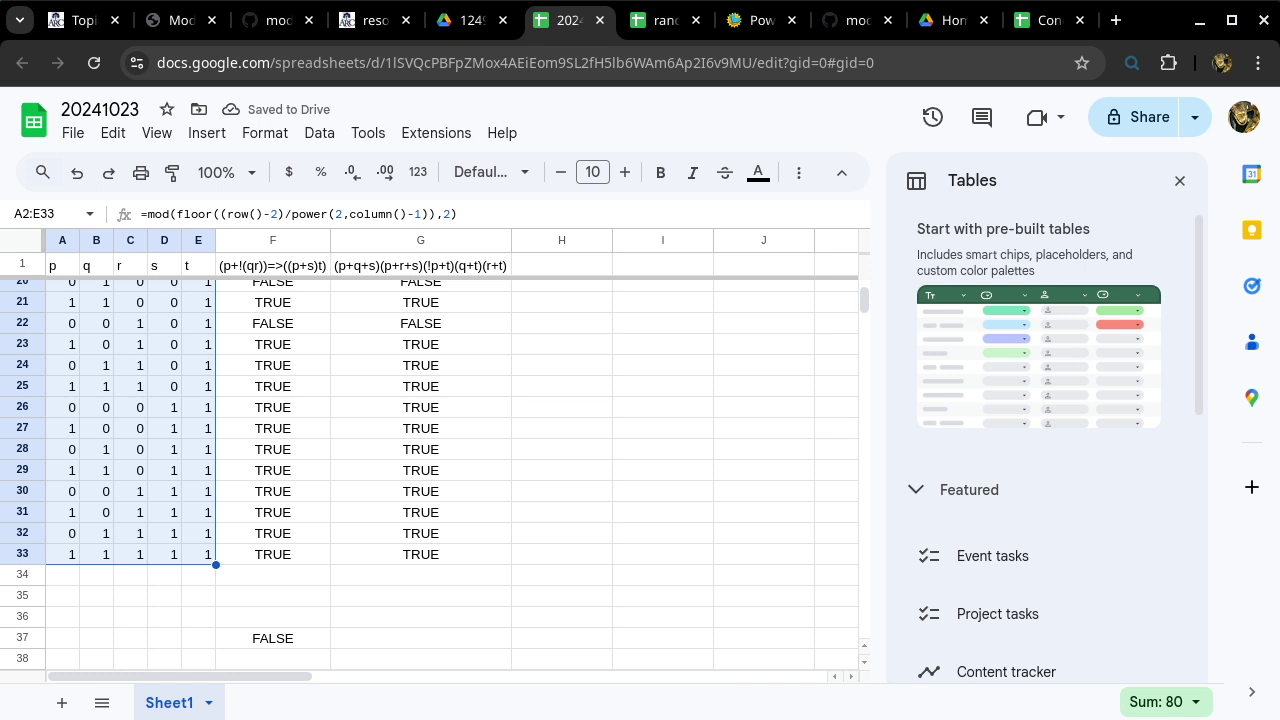
{"action": "scroll", "coordinate": [430, 470], "scroll_direction": "up", "scroll_amount": 6}
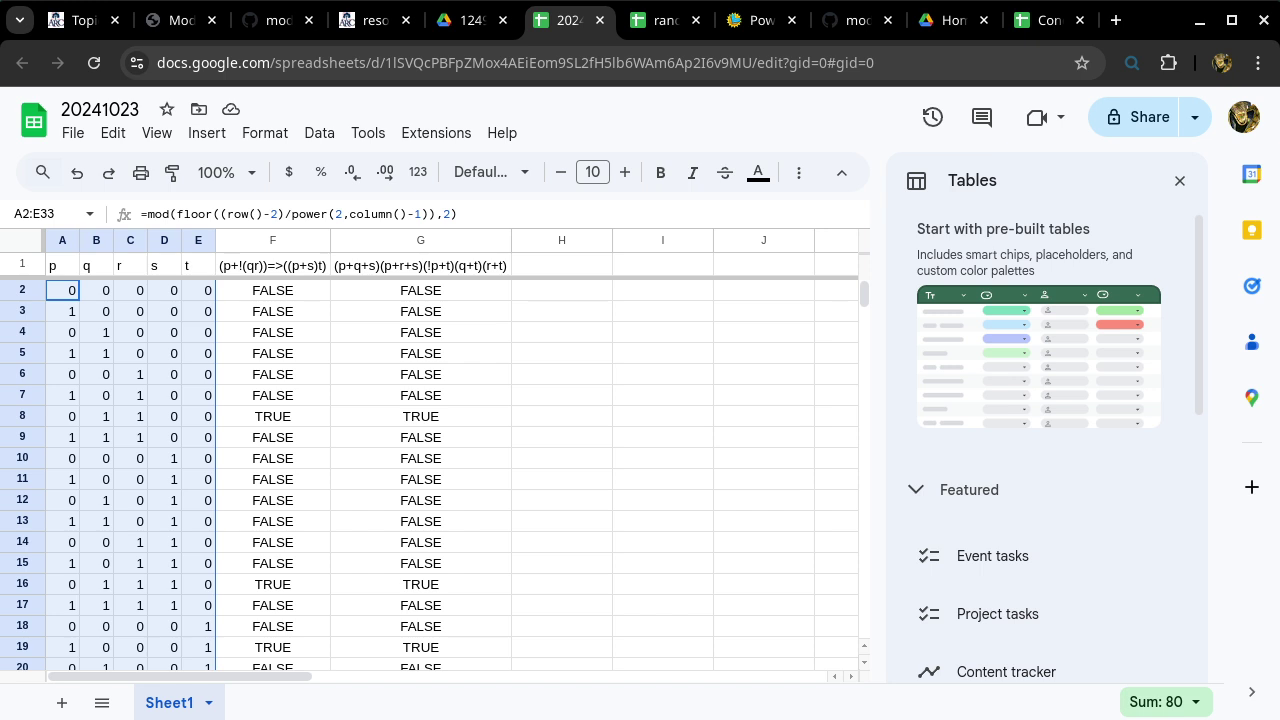
Step: Examine the first truth-table row in A2:E2 and the formula in the last variable cell, E33
{"action": "left_click", "coordinate": [62, 290]}
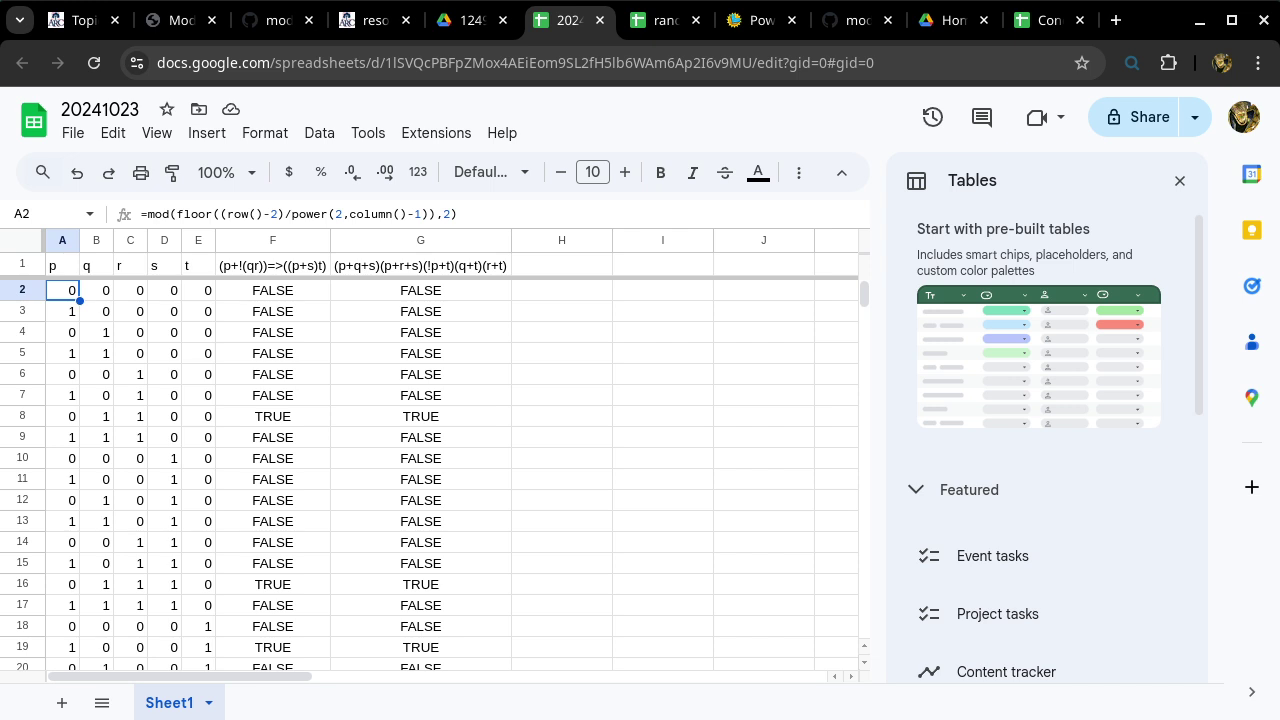
{"action": "key", "text": "shift+Right"}
{"action": "key", "text": "shift+Right"}
{"action": "key", "text": "shift+Right"}
{"action": "key", "text": "shift+Right"}
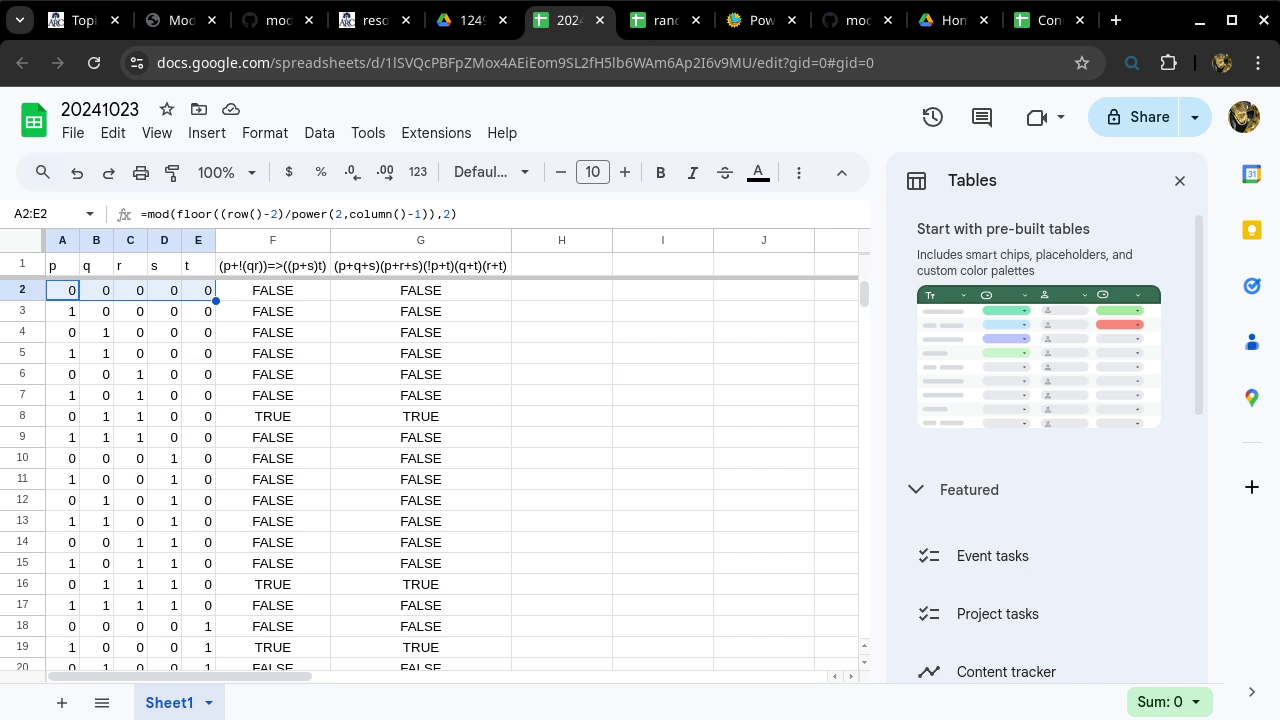
{"action": "scroll", "coordinate": [429, 475], "scroll_direction": "down", "scroll_amount": 6}
{"action": "left_click", "coordinate": [198, 341]}
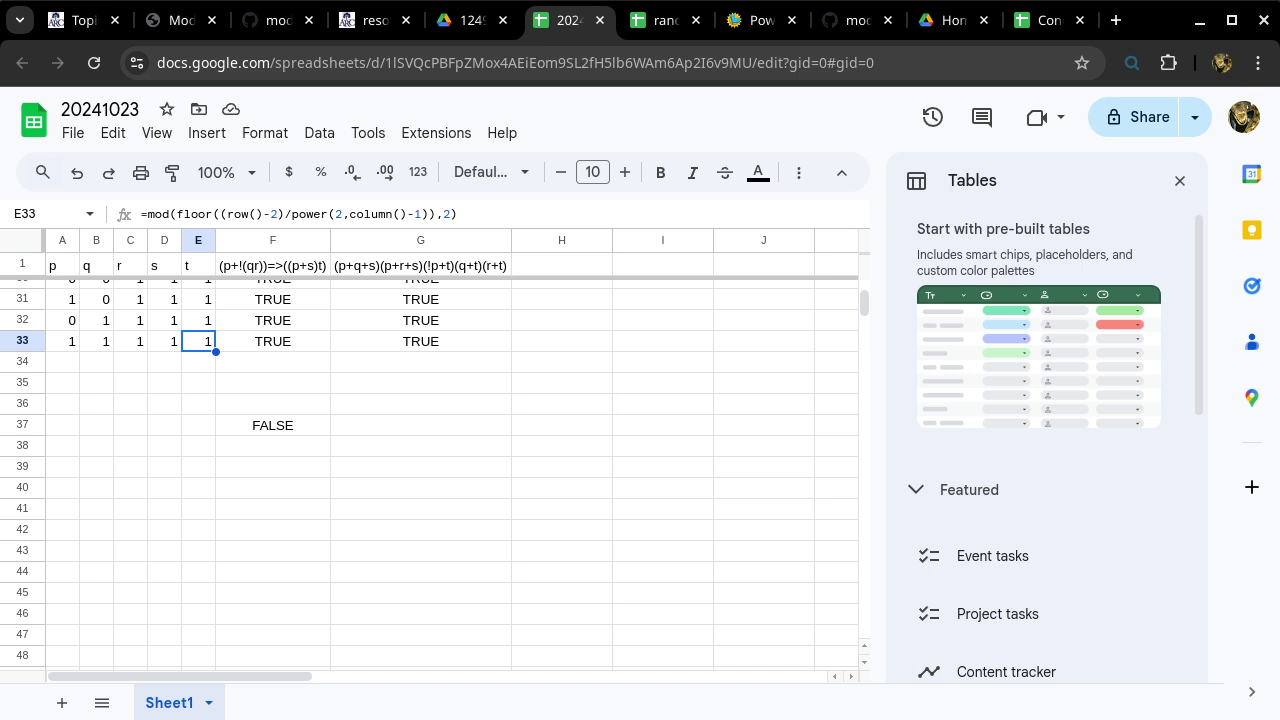
{"action": "scroll", "coordinate": [429, 475], "scroll_direction": "up", "scroll_amount": 6}
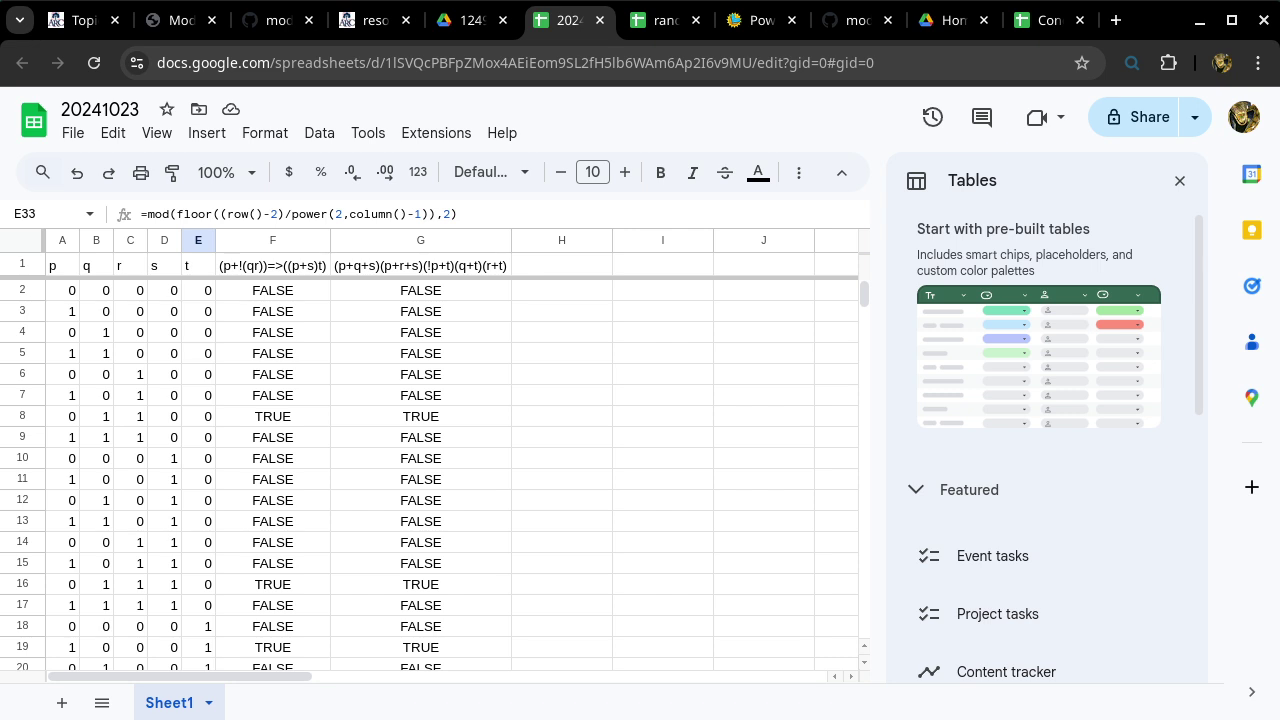
Step: Highlight the p and q combinations in A2:B5, extending the selection to the three-variable block A2:C9
{"action": "left_click", "coordinate": [62, 290]}
{"action": "key", "text": "shift+Down"}
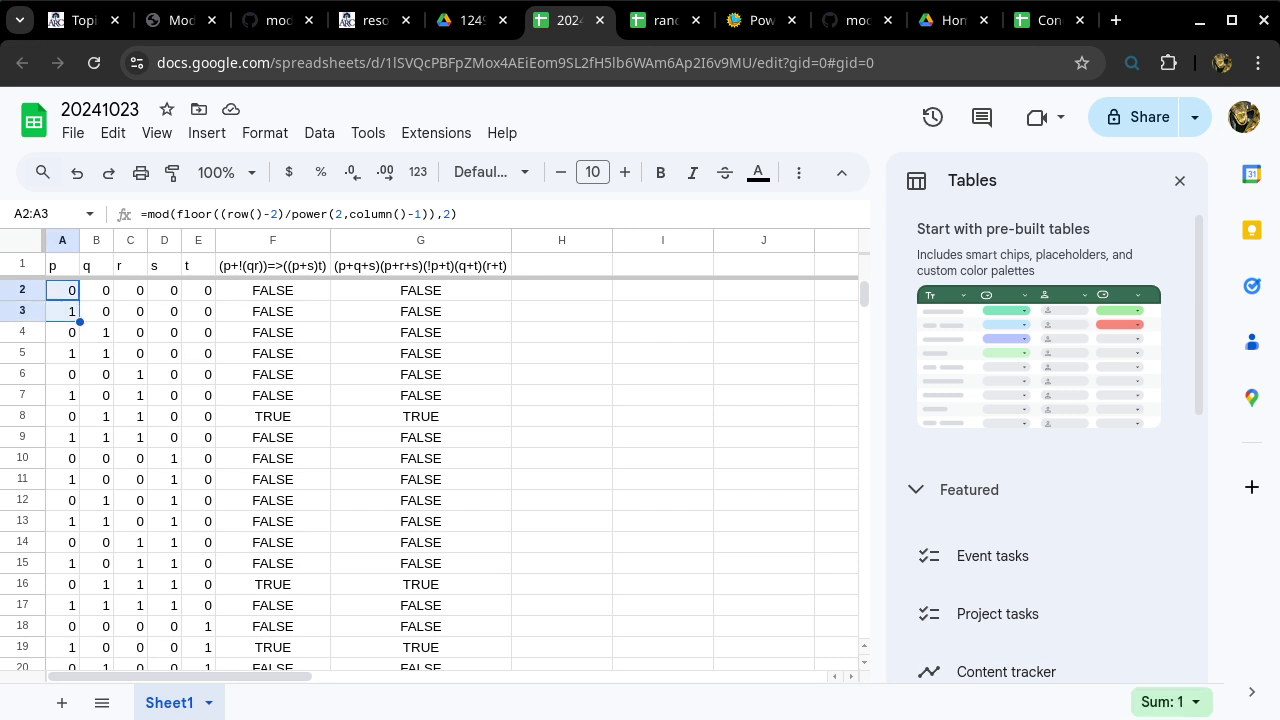
{"action": "key", "text": "shift+Down"}
{"action": "key", "text": "shift+Down"}
{"action": "key", "text": "shift+Right"}
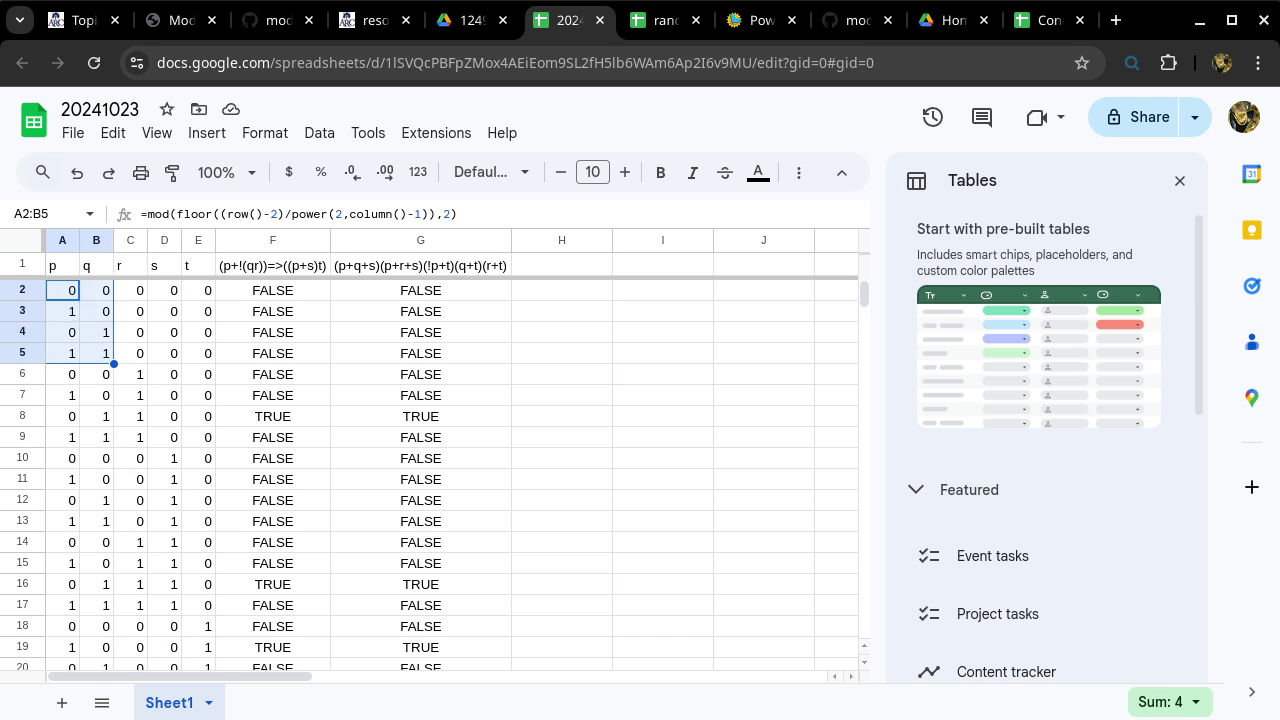
{"action": "key", "text": "shift+Down"}
{"action": "key", "text": "shift+Down"}
{"action": "key", "text": "shift+Down"}
{"action": "key", "text": "shift+Down"}
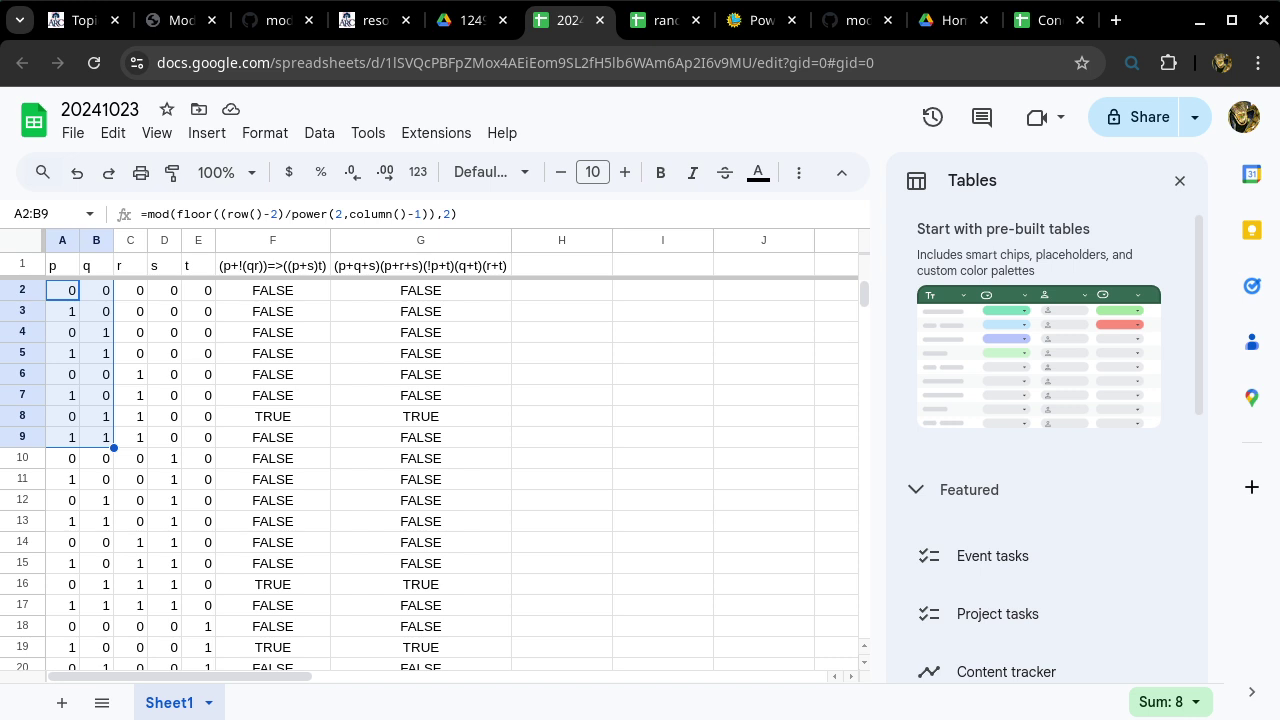
{"action": "key", "text": "shift+Right"}
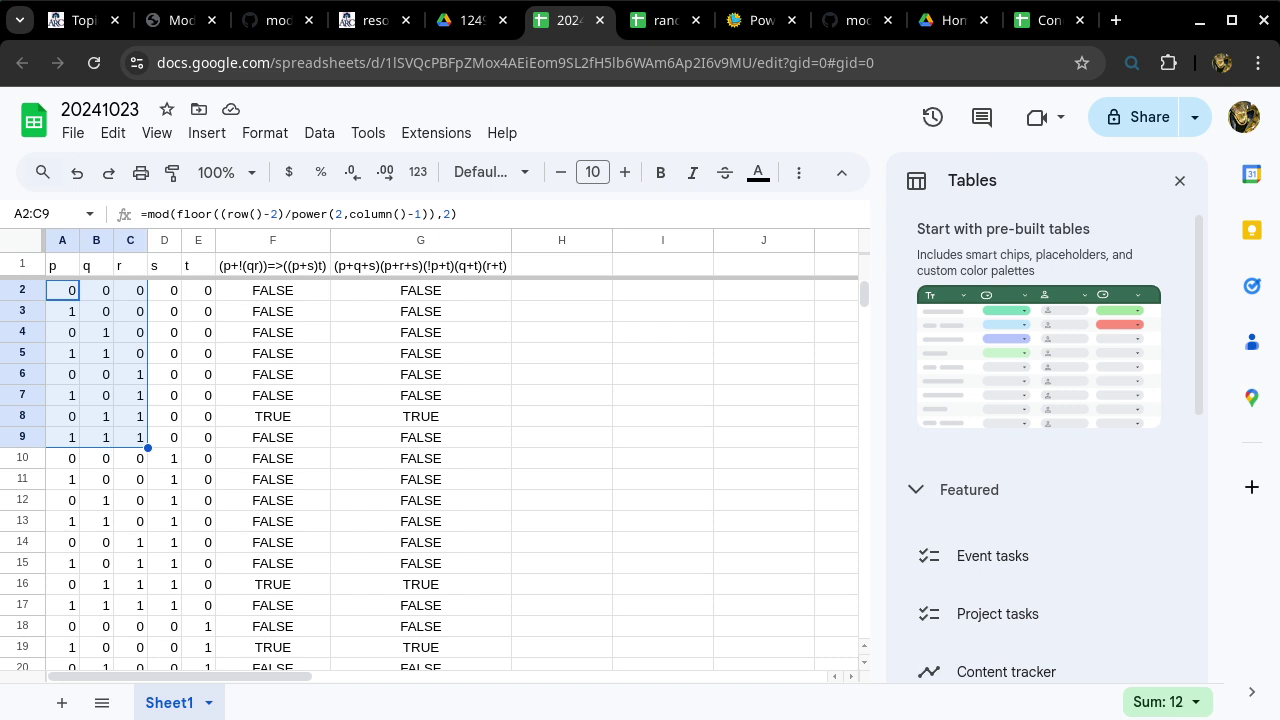
Step: Extend the highlighted block to the four-variable range A2:D17 and down through row 33
{"action": "key", "text": "shift+Down"}
{"action": "key", "text": "shift+Down"}
{"action": "key", "text": "shift+Down"}
{"action": "key", "text": "shift+Down"}
{"action": "key", "text": "shift+Down"}
{"action": "key", "text": "shift+Down"}
{"action": "key", "text": "shift+Down"}
{"action": "key", "text": "shift+Down"}
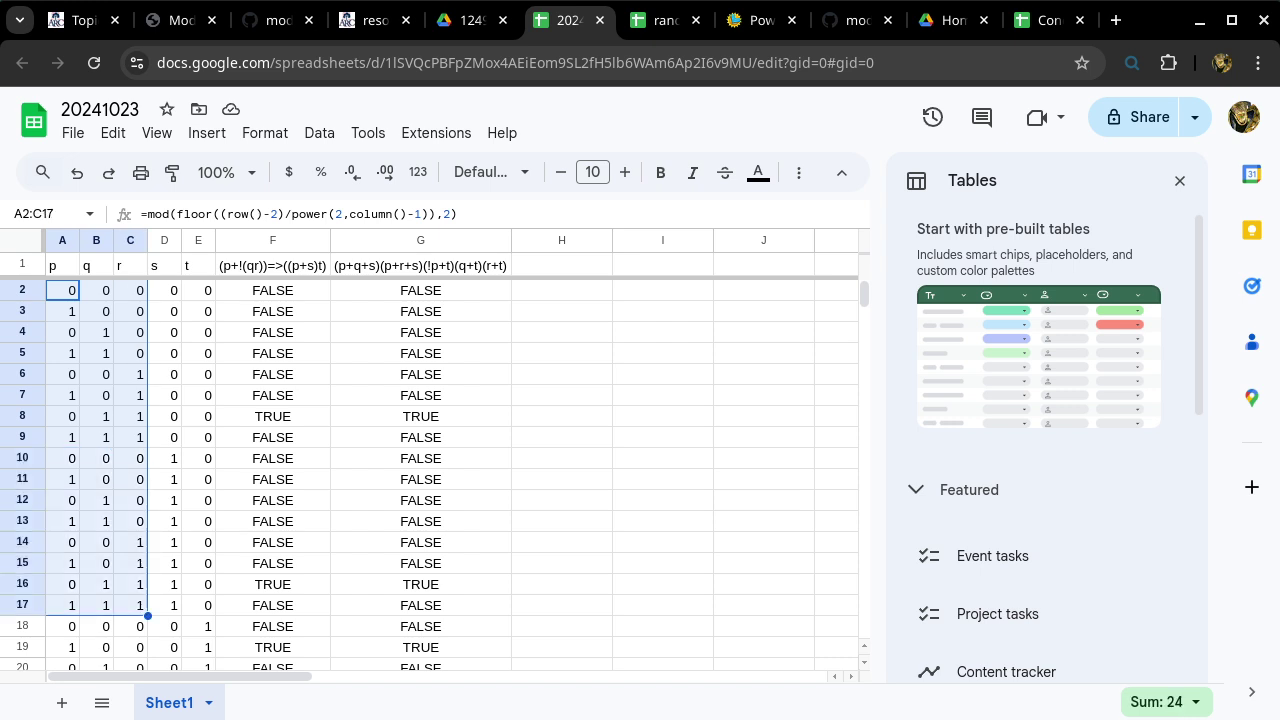
{"action": "key", "text": "shift+Right"}
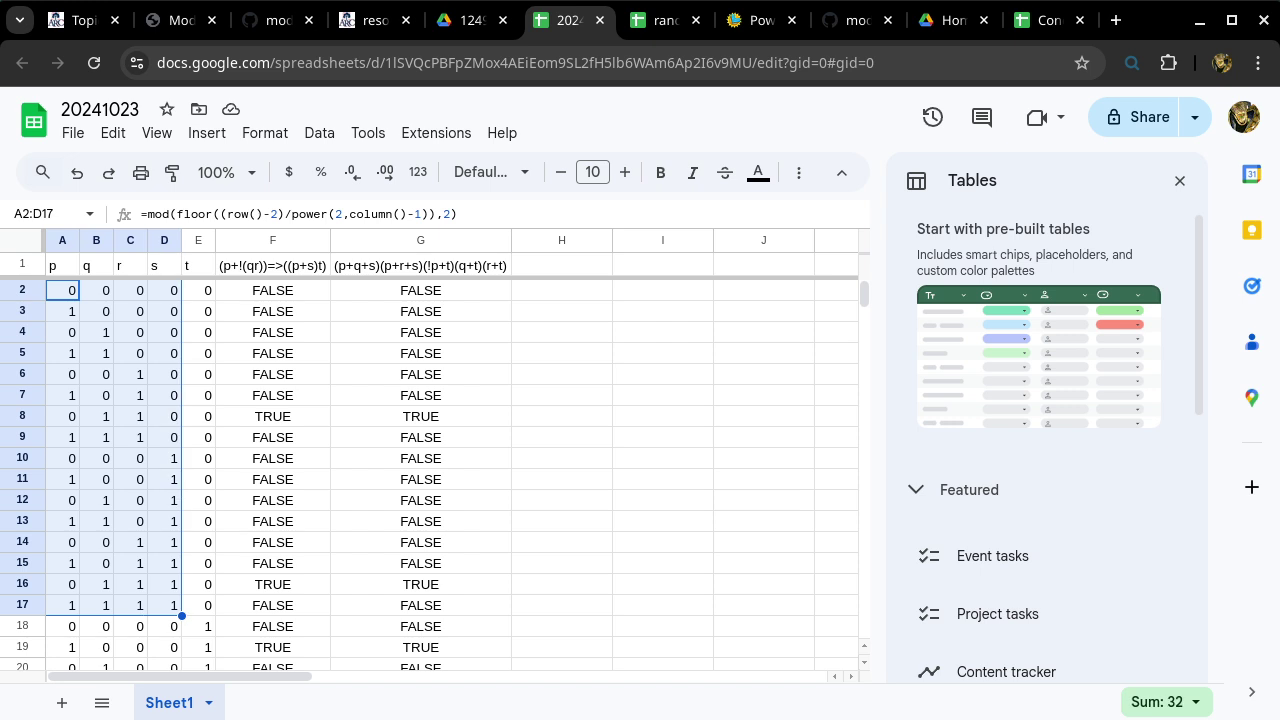
{"action": "scroll", "coordinate": [430, 475], "scroll_direction": "down", "scroll_amount": 5}
{"action": "key", "text": "ctrl+shift+Down"}
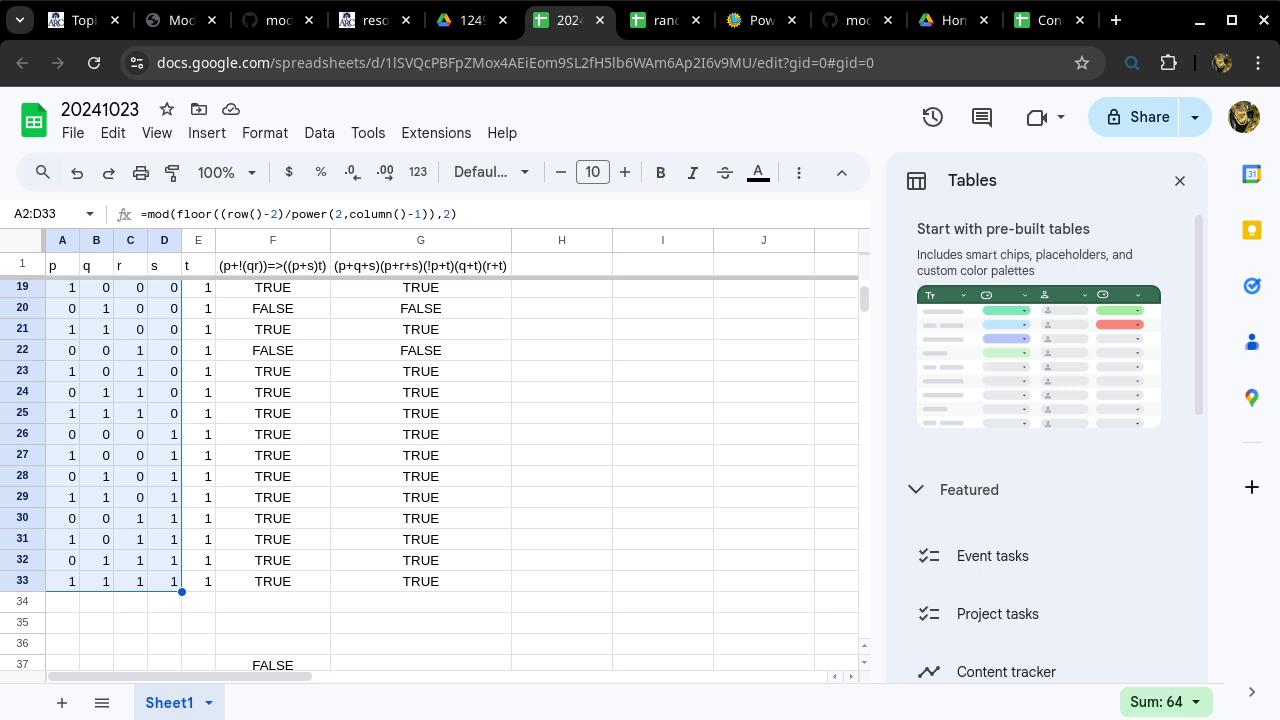
{"action": "scroll", "coordinate": [430, 470], "scroll_direction": "up", "scroll_amount": 6}
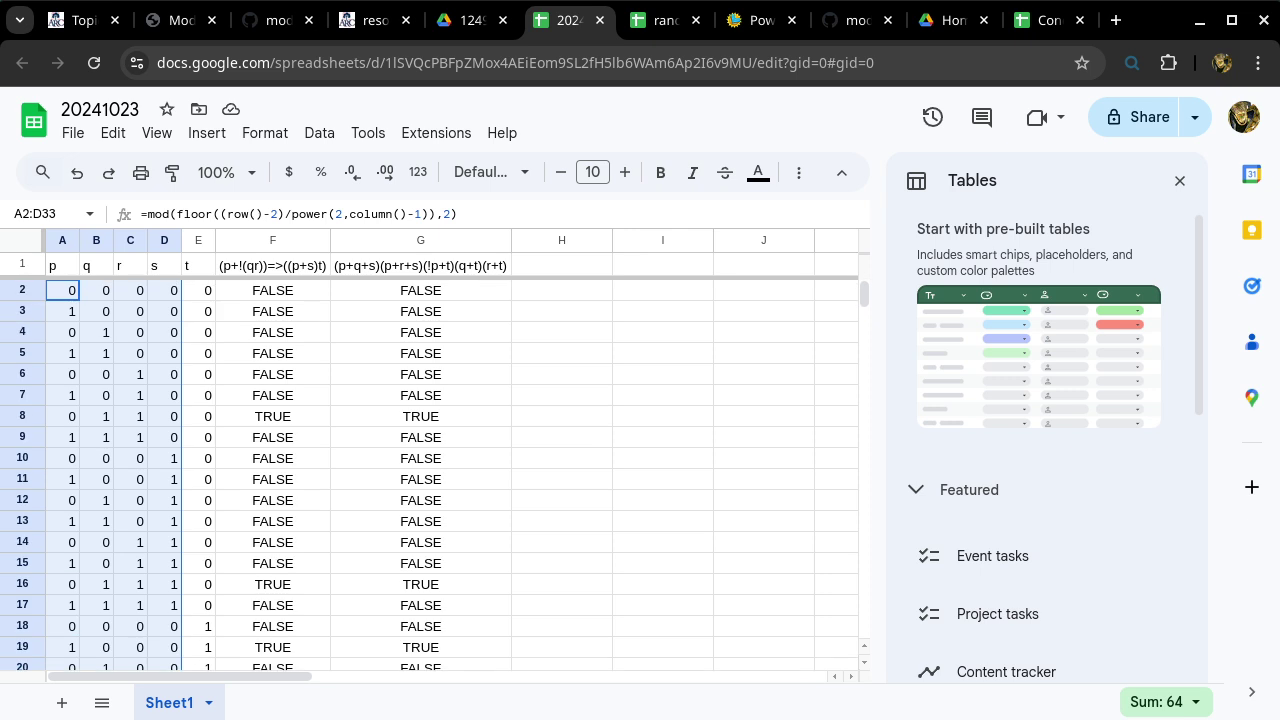
{"action": "left_click", "coordinate": [420, 395]}
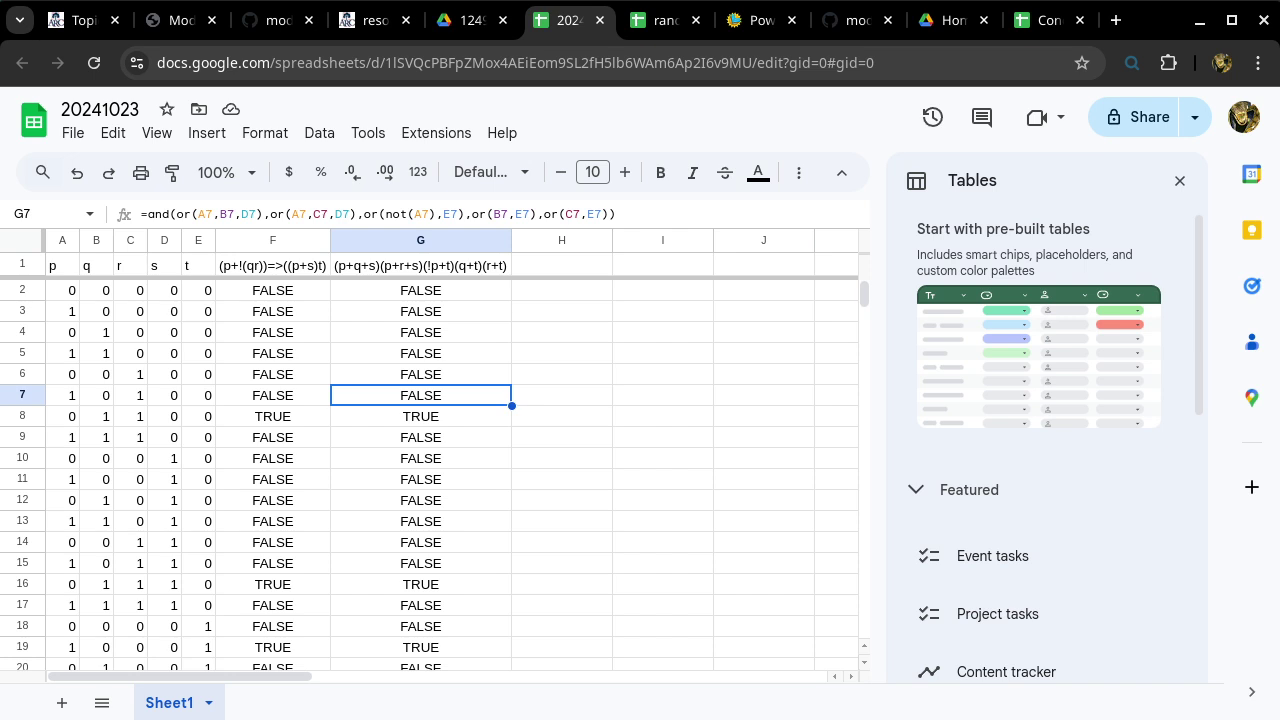
{"action": "type", "text": "g"}
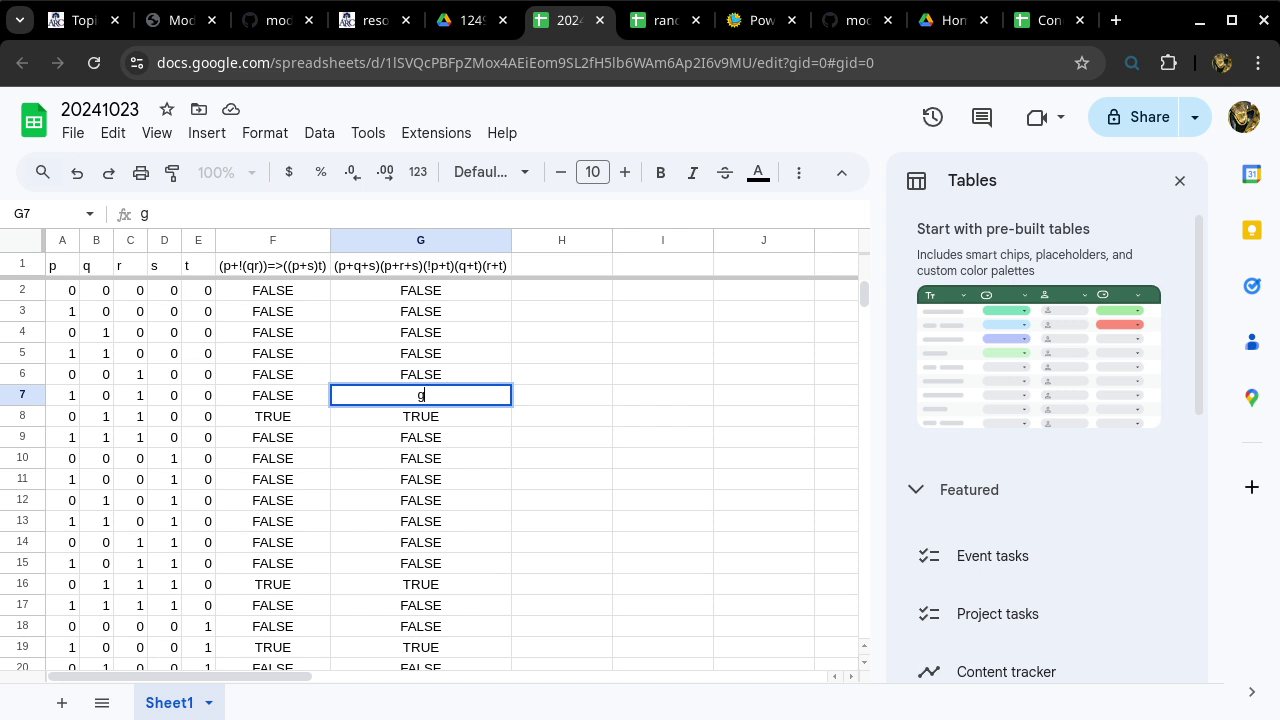
{"action": "left_click", "coordinate": [561, 437]}
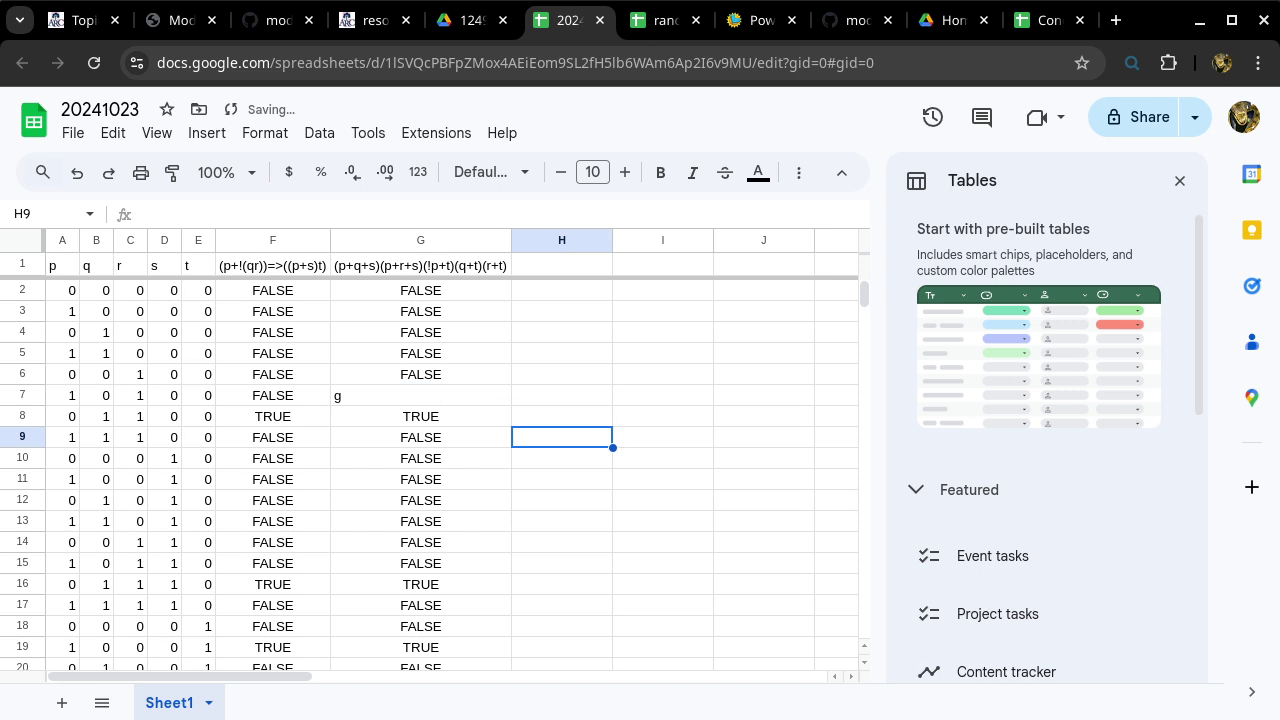
{"action": "key", "text": "ctrl+z"}
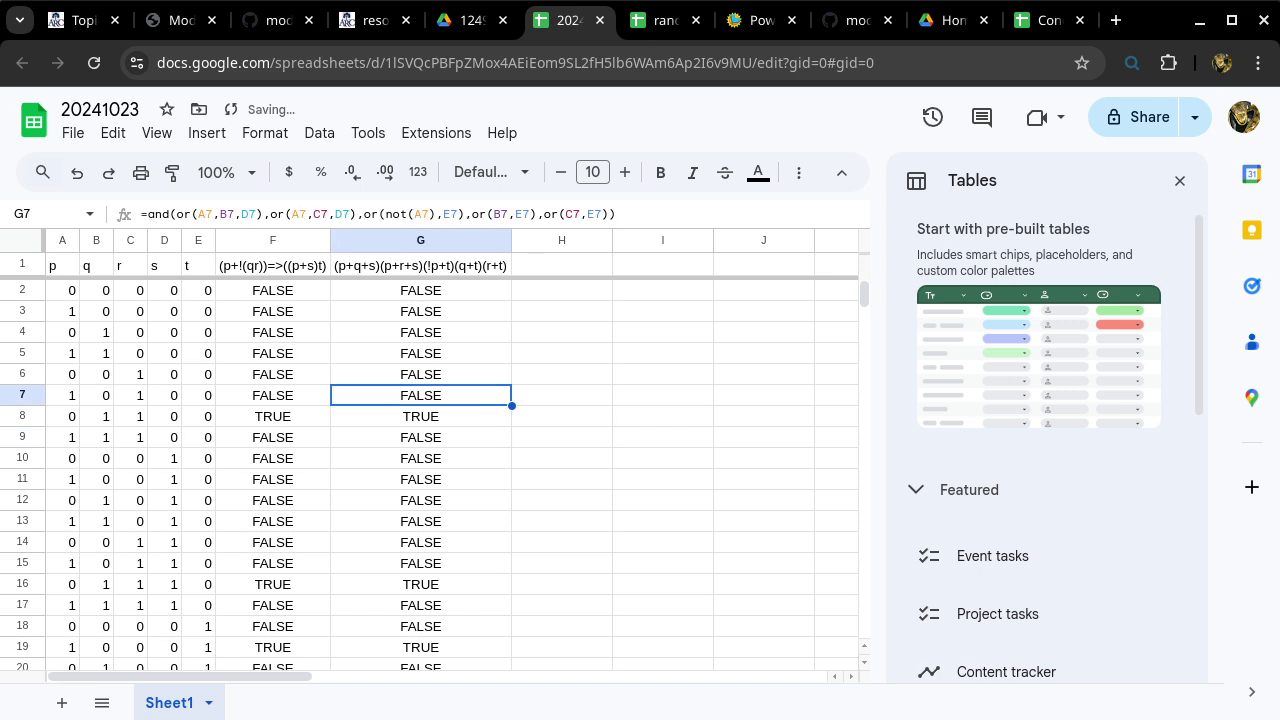
Step: Select the original expression's header in F1 and open the spreadsheet's Apps Script project
{"action": "left_click", "coordinate": [272, 265]}
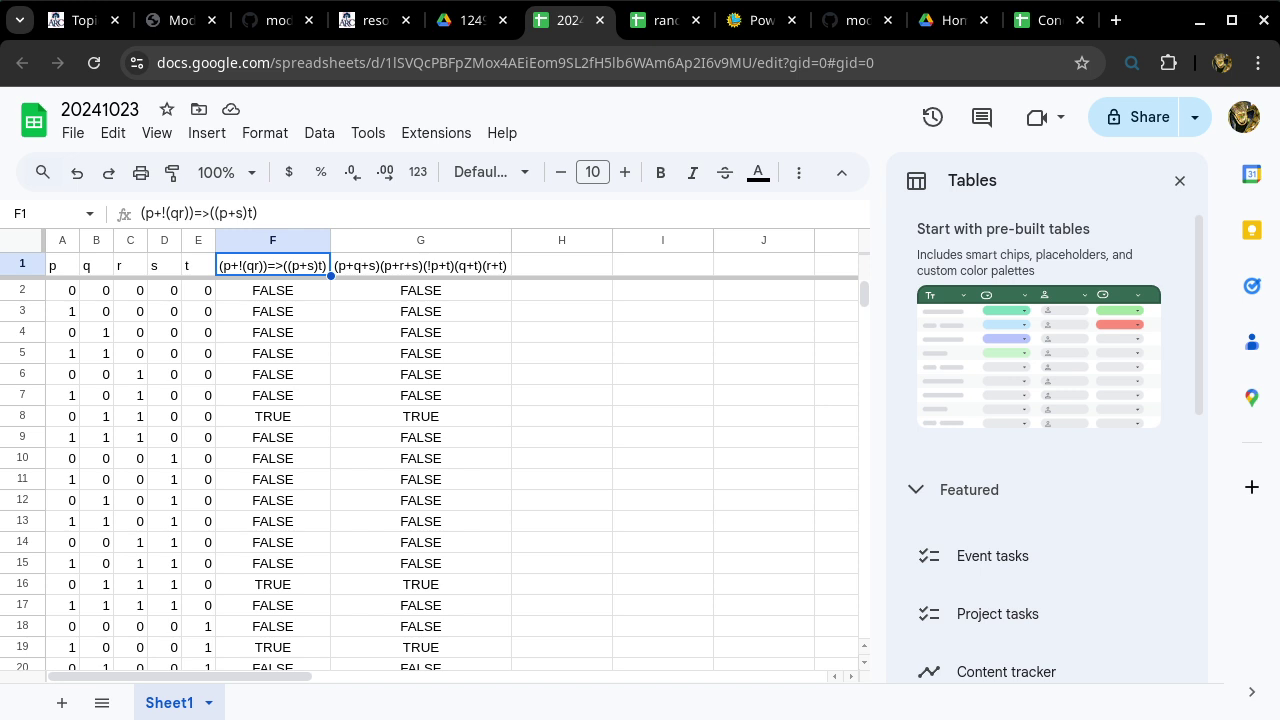
{"action": "left_click", "coordinate": [436, 132]}
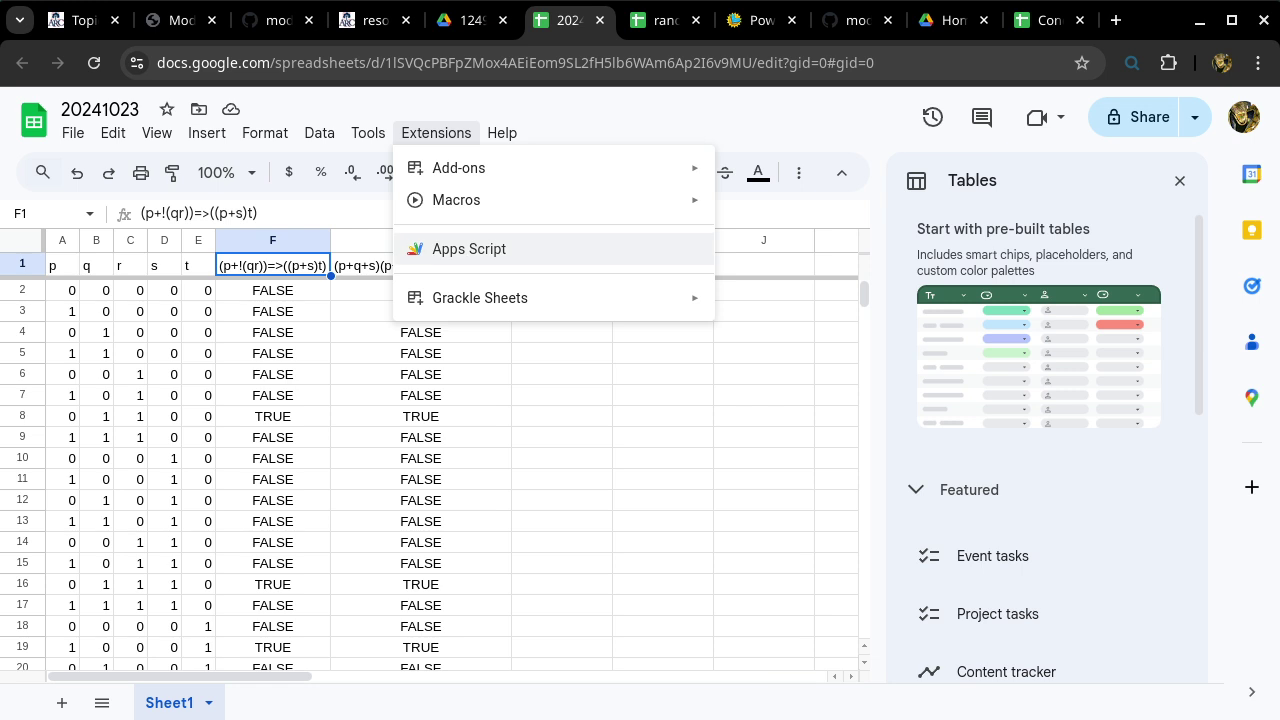
{"action": "left_click", "coordinate": [469, 249]}
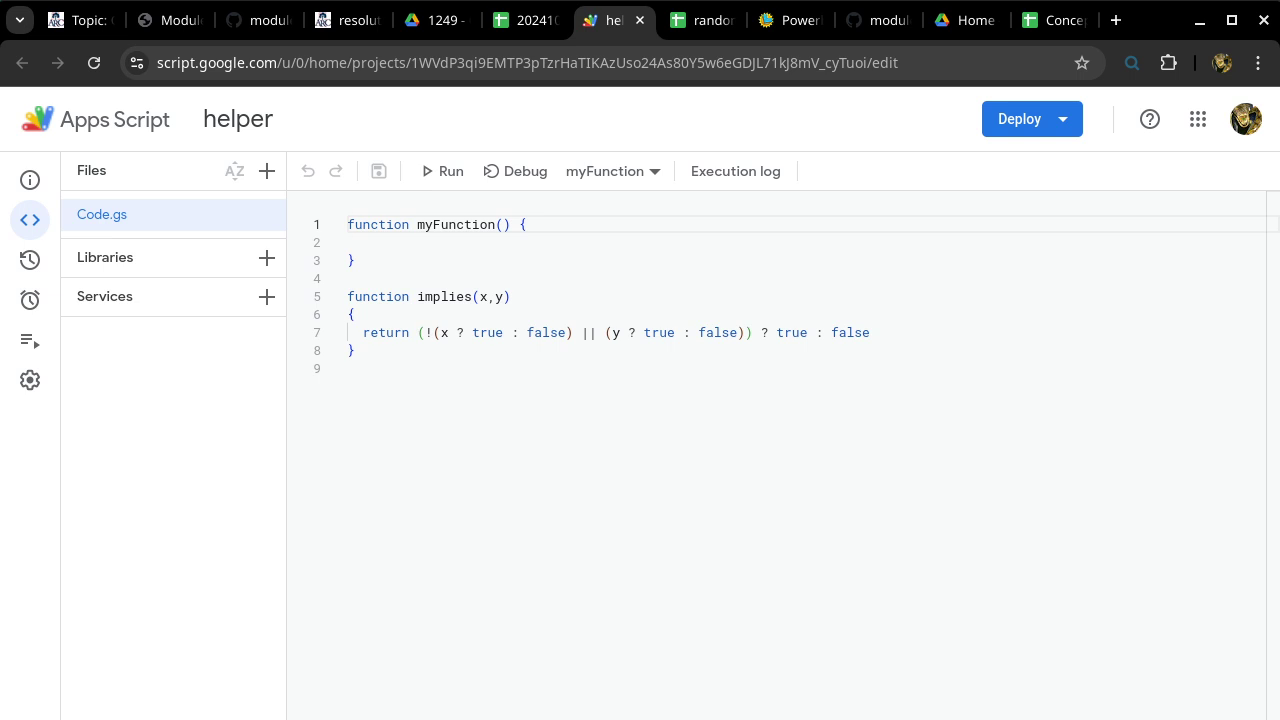
Step: Examine the implies(x,y) function, highlighting the true and false values in its return expression and the function name
{"action": "left_click", "coordinate": [447, 332]}
{"action": "left_click", "coordinate": [441, 332]}
{"action": "double_click", "coordinate": [487, 332]}
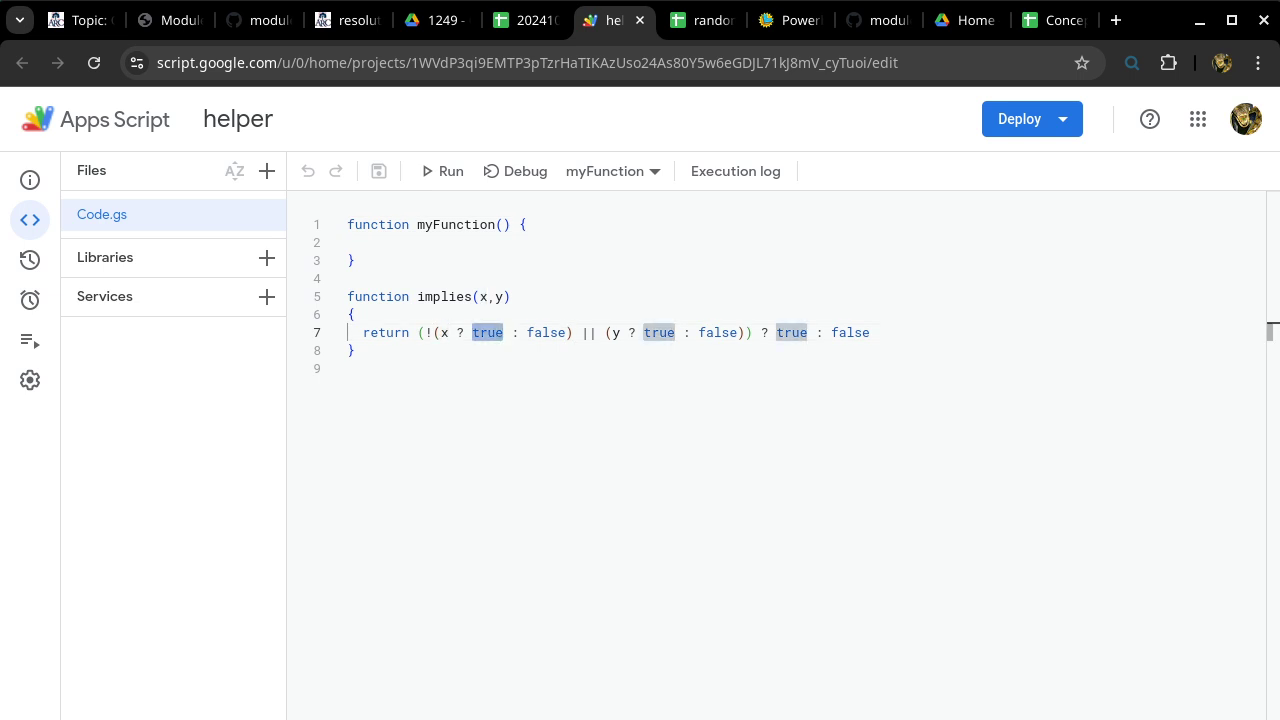
{"action": "double_click", "coordinate": [546, 332]}
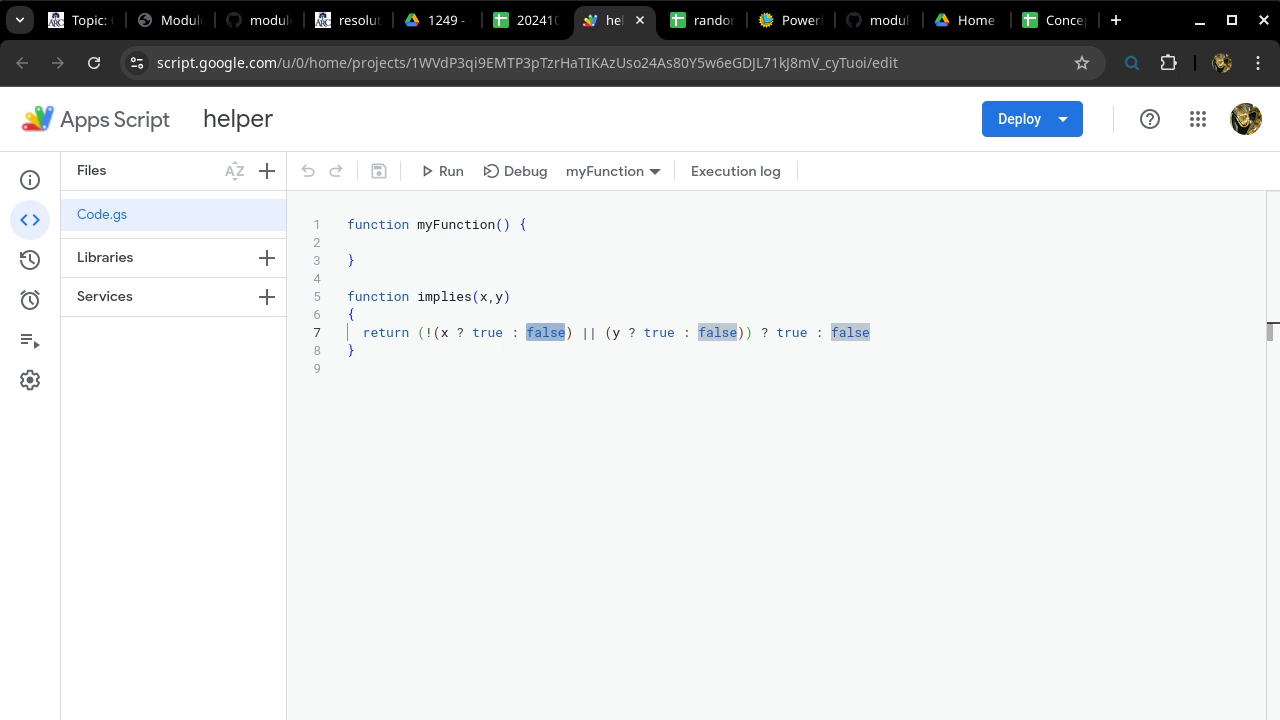
{"action": "left_click_drag", "start_coordinate": [776, 332], "coordinate": [870, 332]}
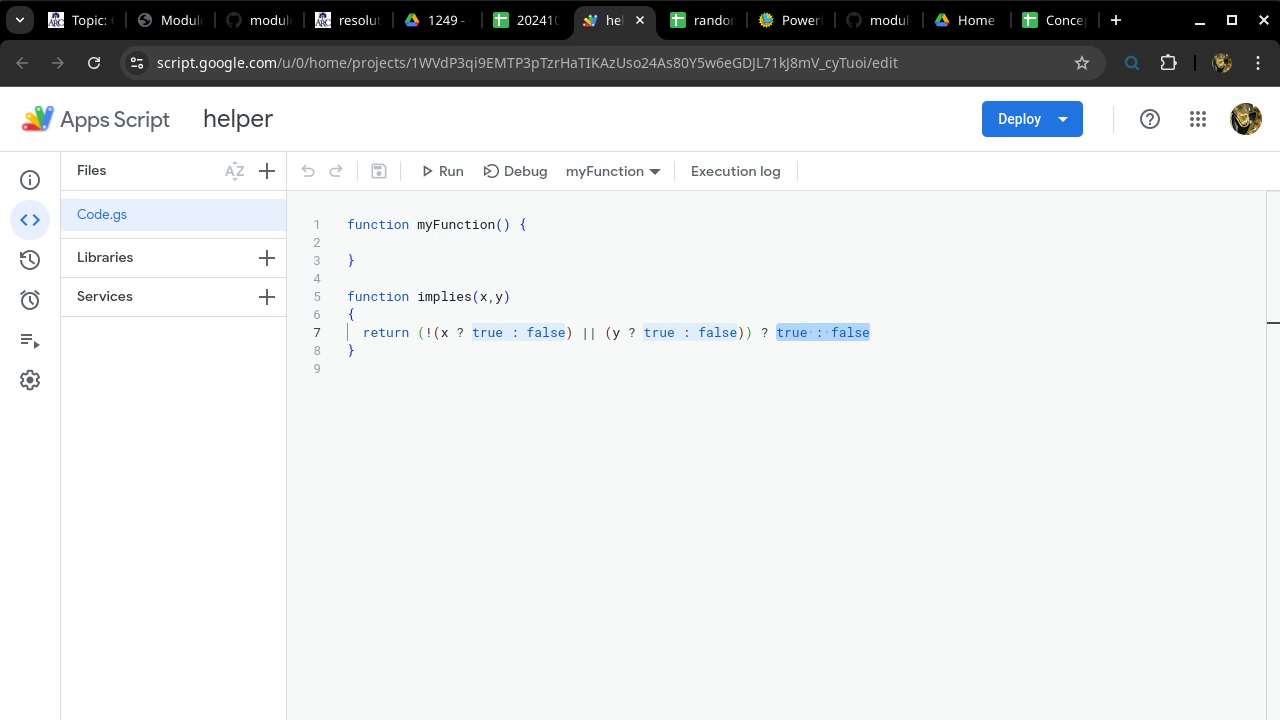
{"action": "left_click", "coordinate": [350, 368]}
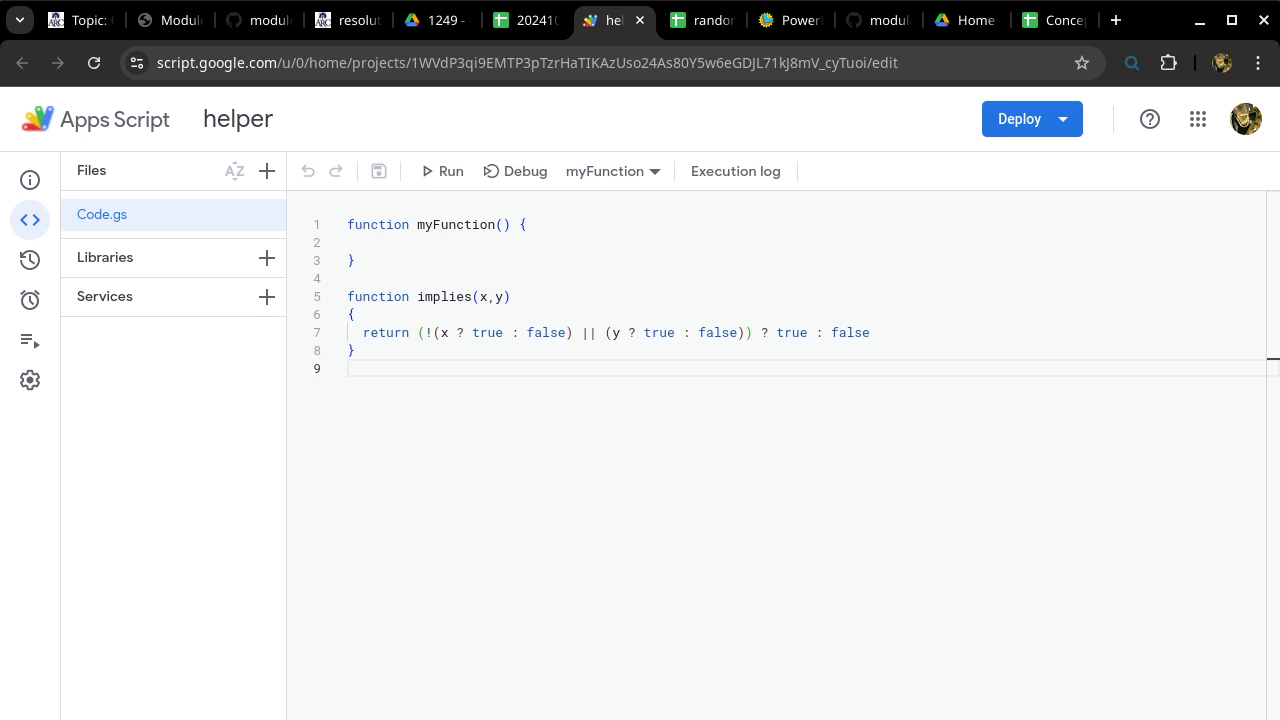
{"action": "left_click", "coordinate": [454, 296]}
{"action": "double_click", "coordinate": [454, 296]}
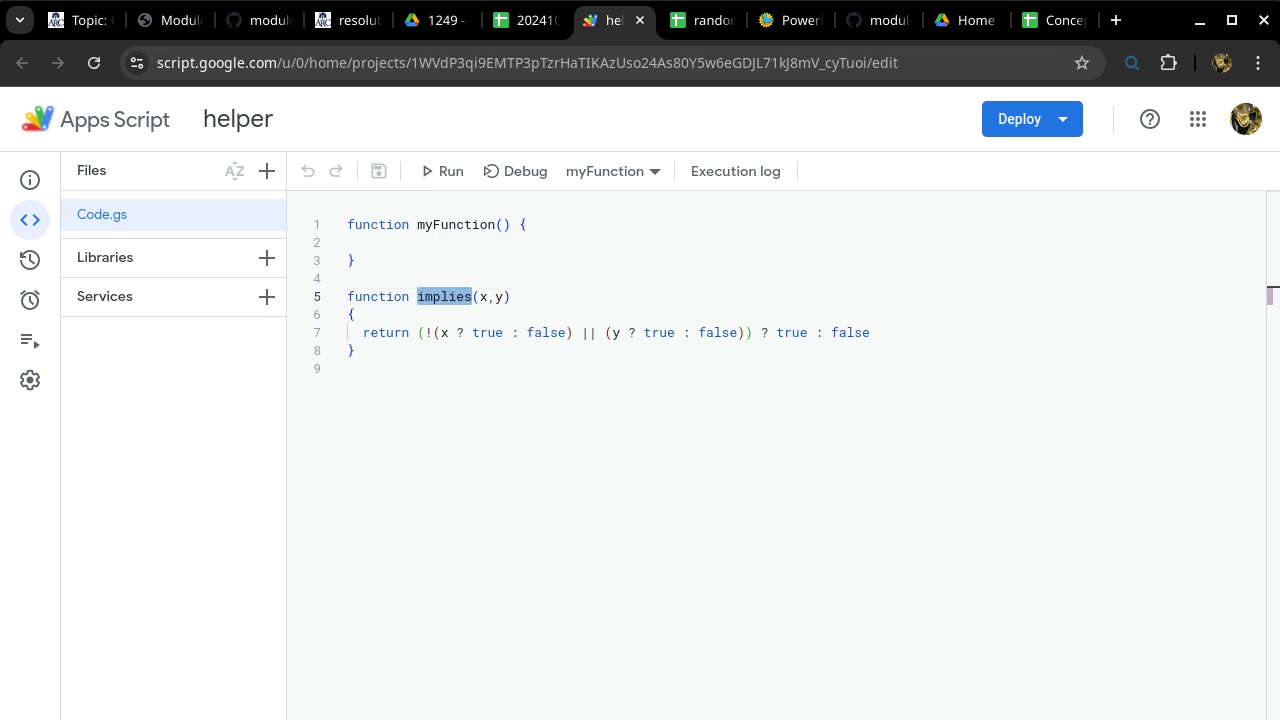
Step: Return to the 20241023 spreadsheet and examine F2's formula, highlighting its implies, or, not and and functions
{"action": "left_click", "coordinate": [525, 20]}
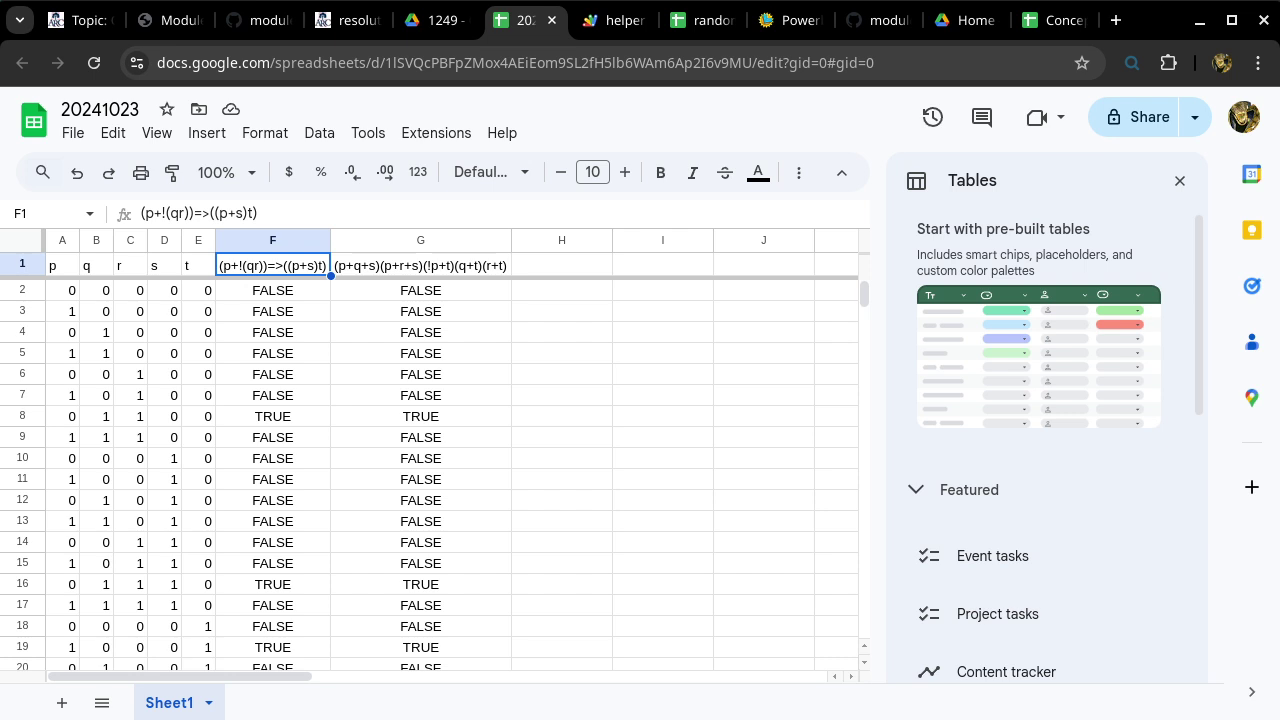
{"action": "left_click", "coordinate": [272, 290]}
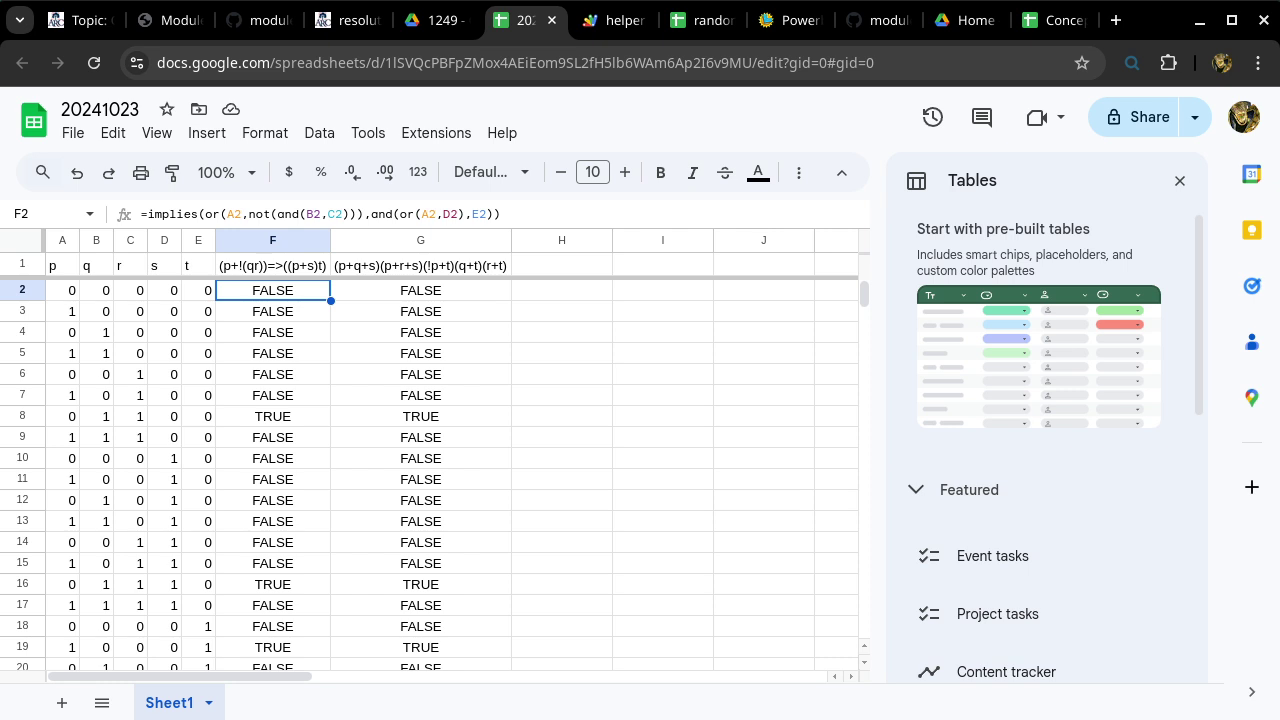
{"action": "key", "text": "Return"}
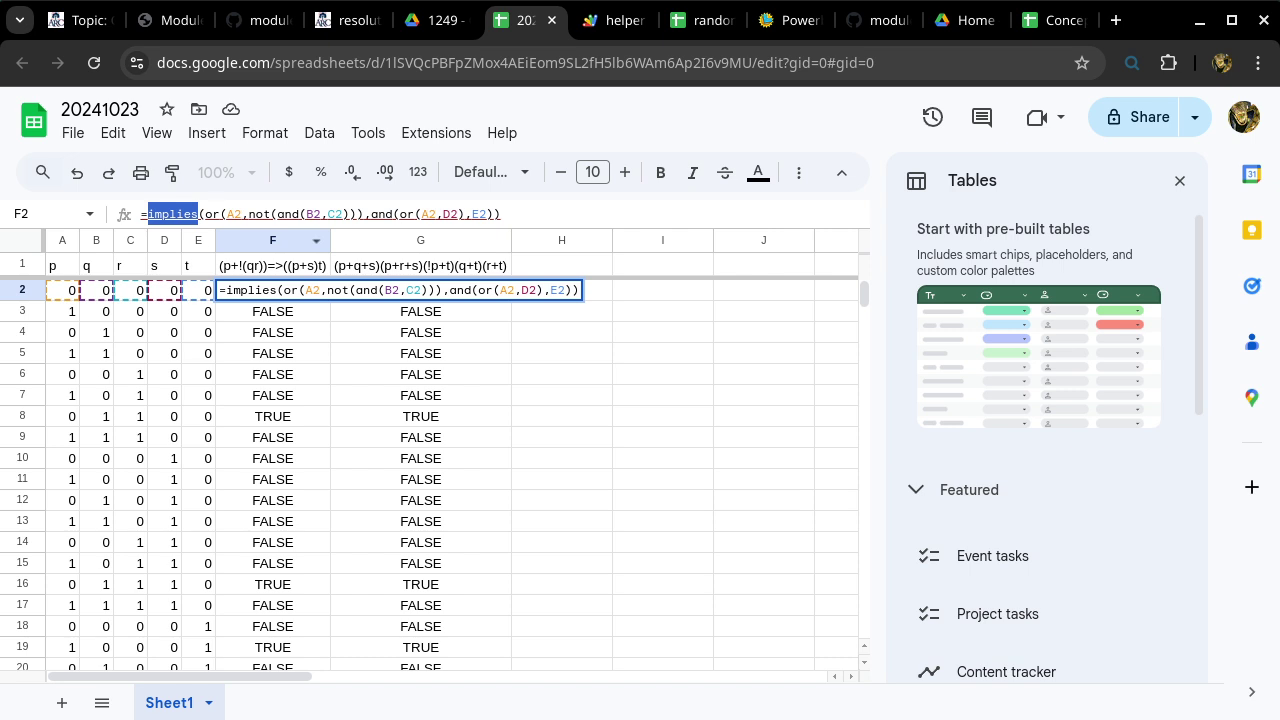
{"action": "left_click", "coordinate": [212, 214]}
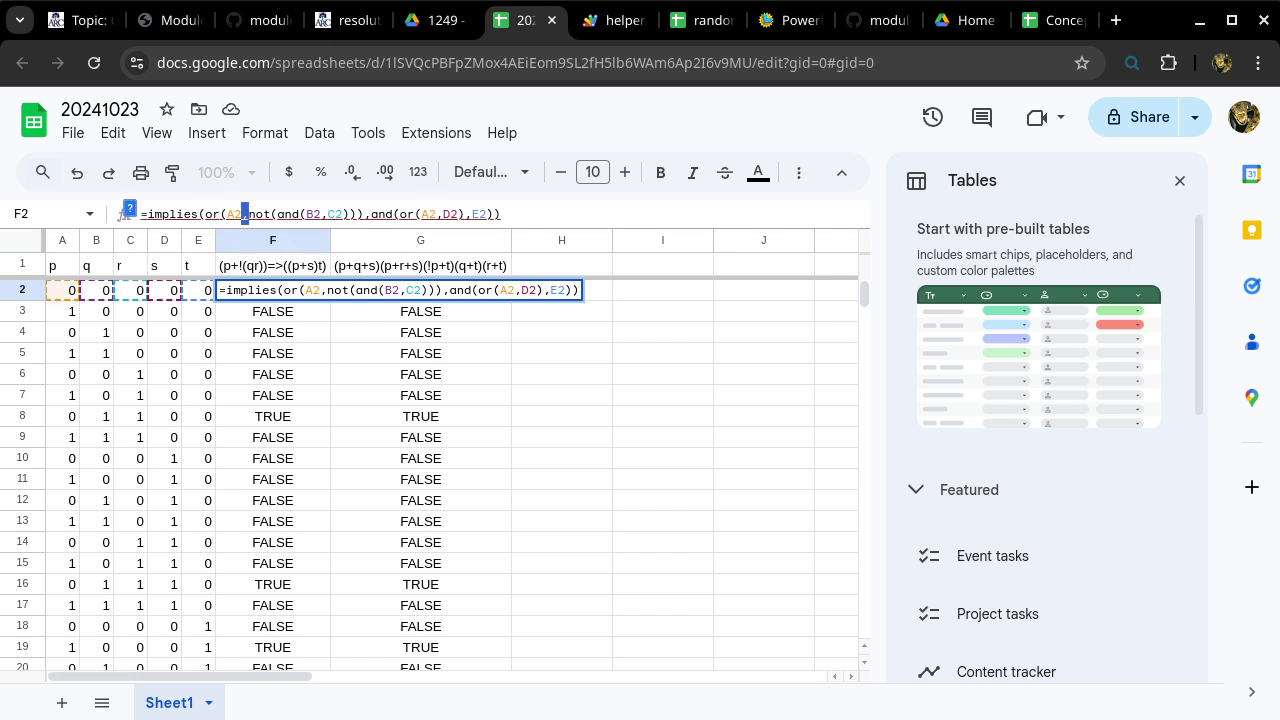
{"action": "left_click", "coordinate": [233, 214]}
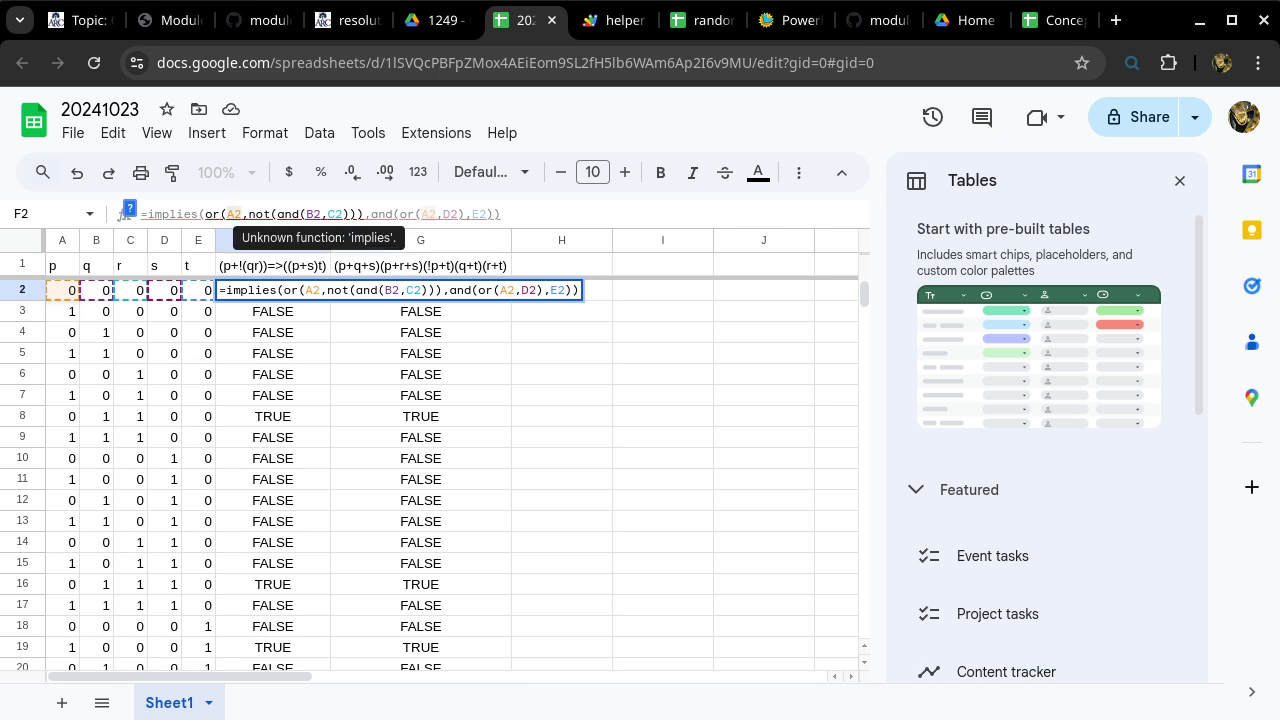
{"action": "double_click", "coordinate": [259, 214]}
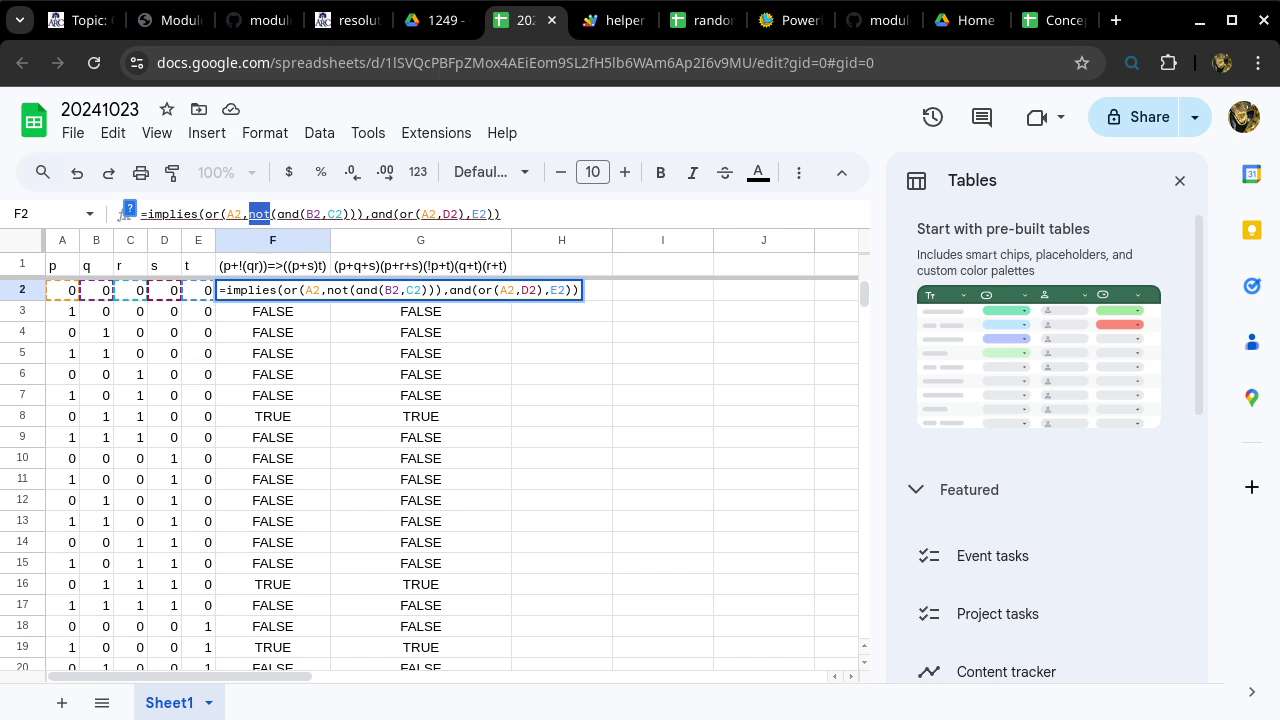
{"action": "double_click", "coordinate": [288, 214]}
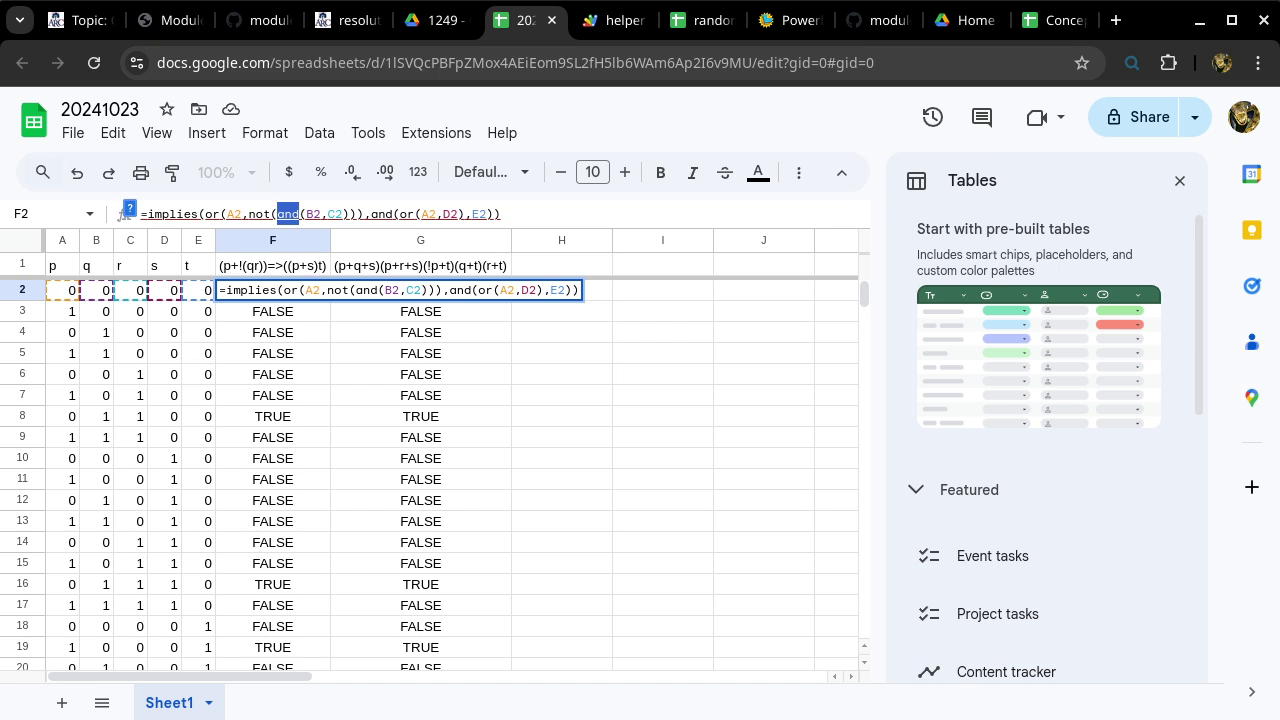
{"action": "key", "text": "Return"}
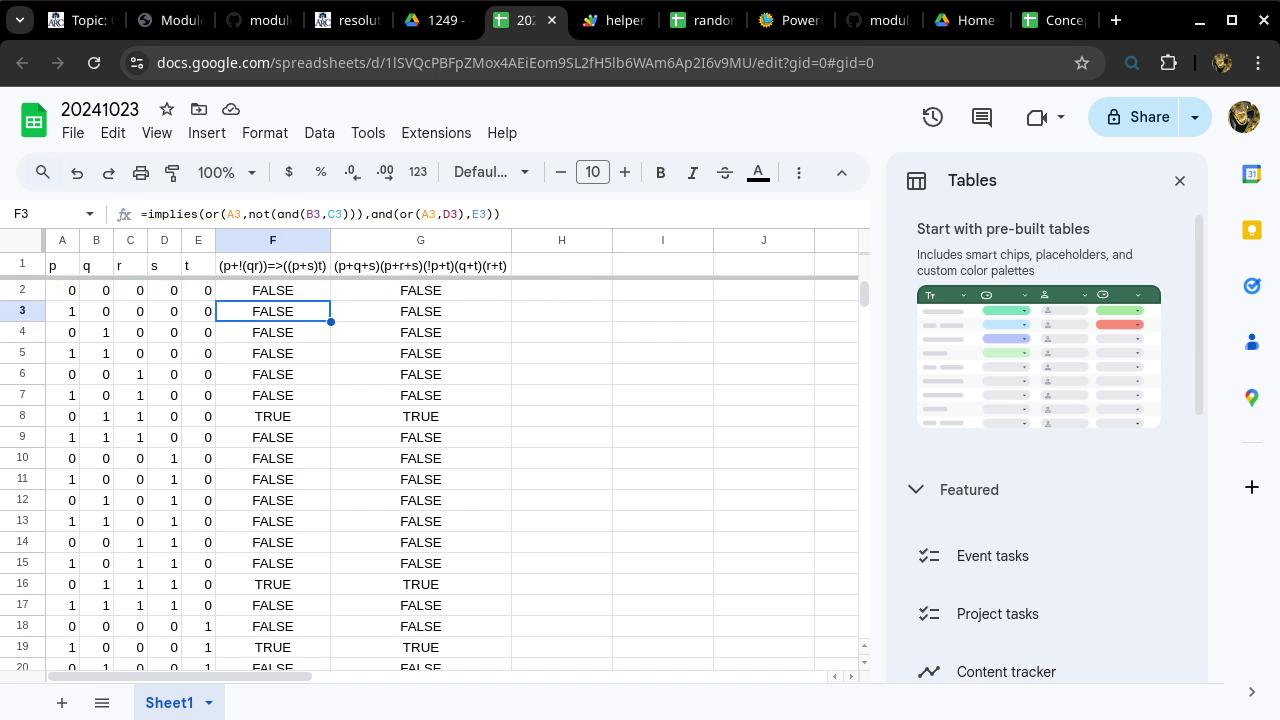
Step: Examine the conjunctive form's header in G1 and formula in G2, and compare columns F and G down through row 33
{"action": "left_click", "coordinate": [272, 290]}
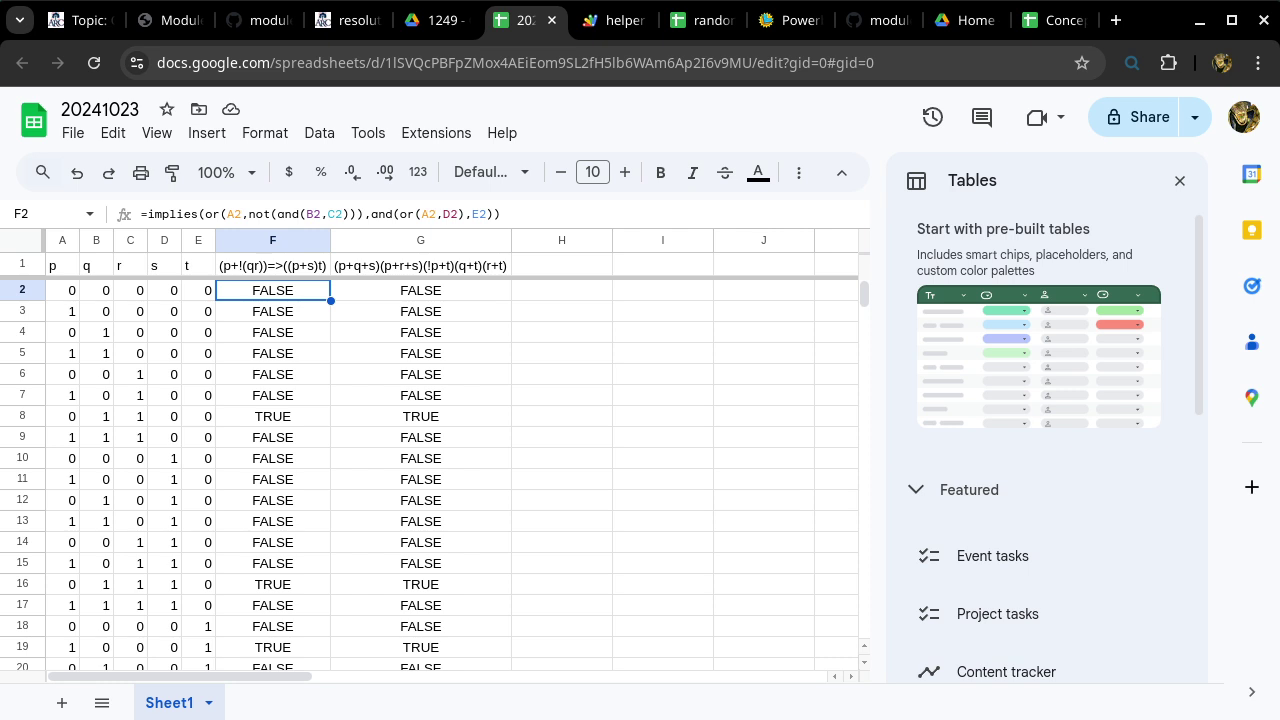
{"action": "left_click", "coordinate": [420, 265]}
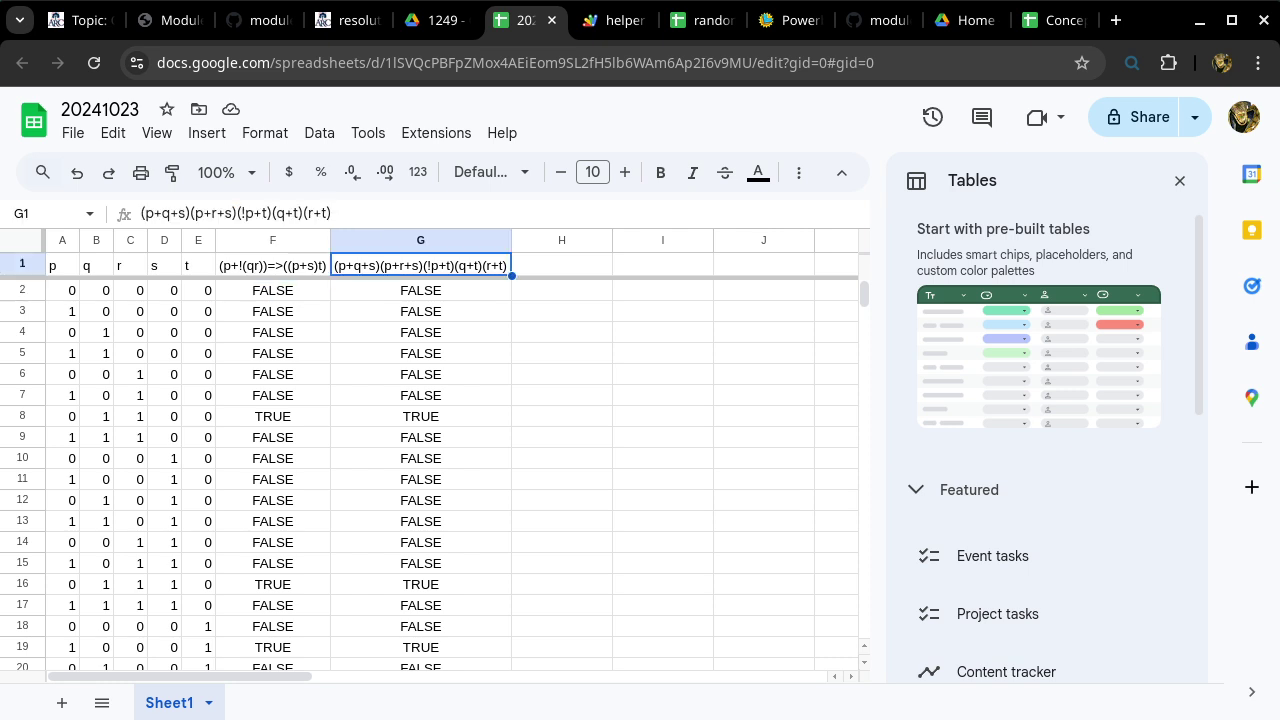
{"action": "key", "text": "Down"}
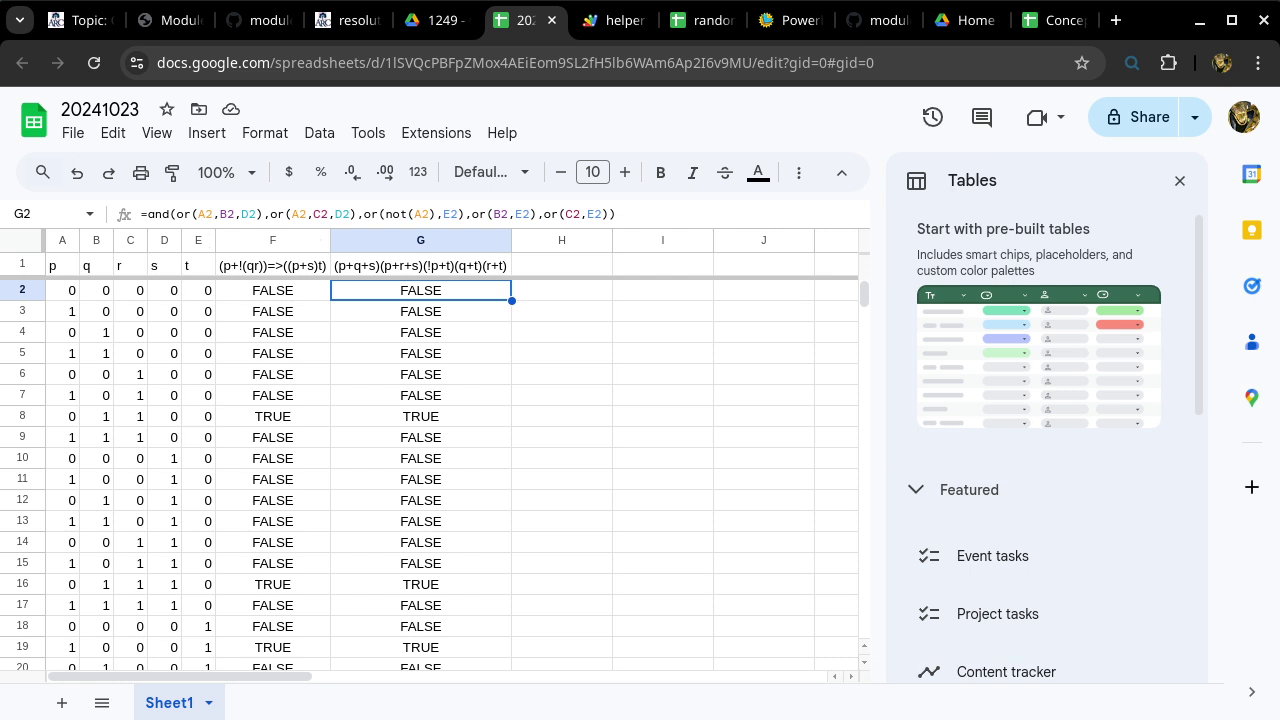
{"action": "scroll", "coordinate": [429, 476], "scroll_direction": "down", "scroll_amount": 8}
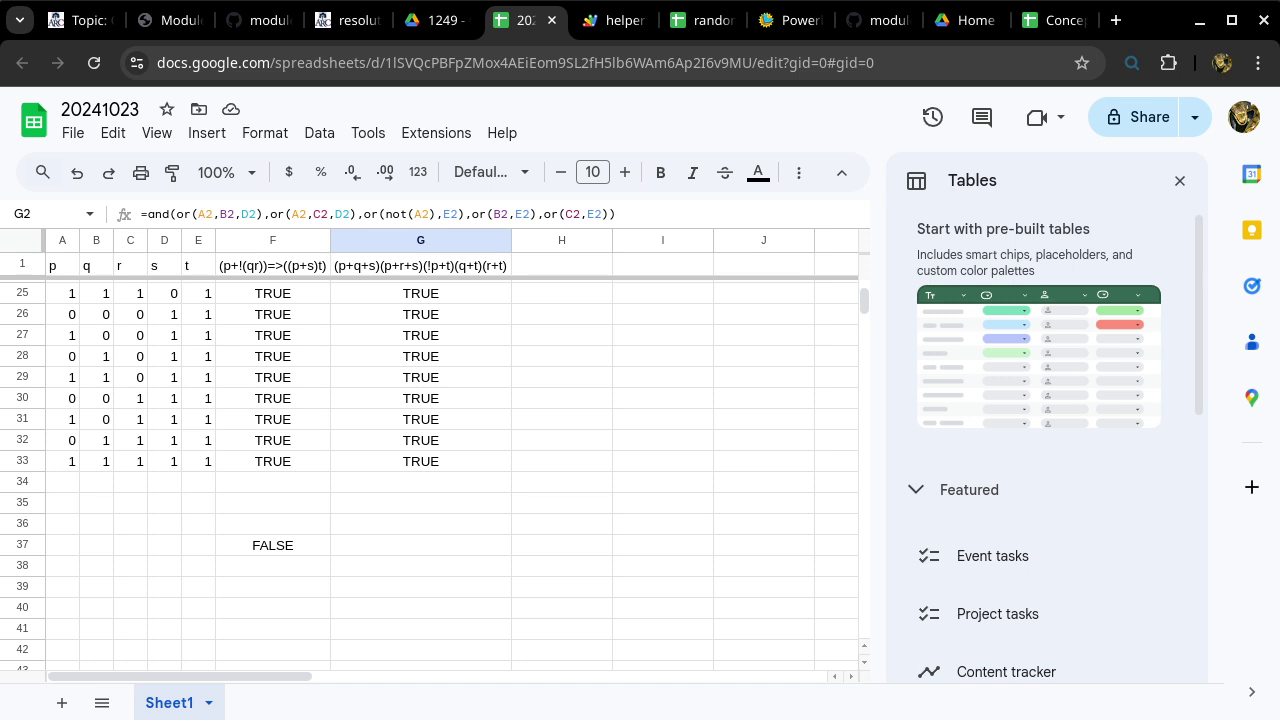
{"action": "scroll", "coordinate": [429, 476], "scroll_direction": "up", "scroll_amount": 8}
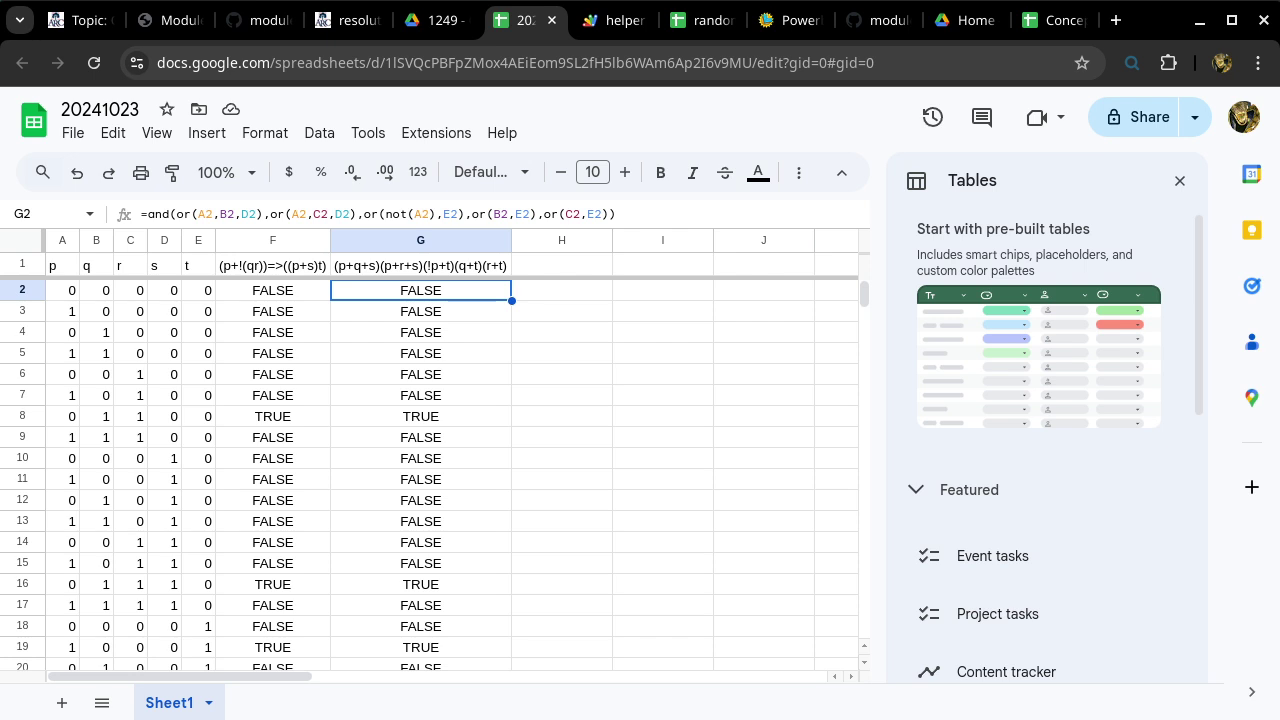
Step: Review the headers in F1 and G1, and inspect the and(B2,C2) and or(A2,...) terms within F2's formula
{"action": "left_click", "coordinate": [273, 265]}
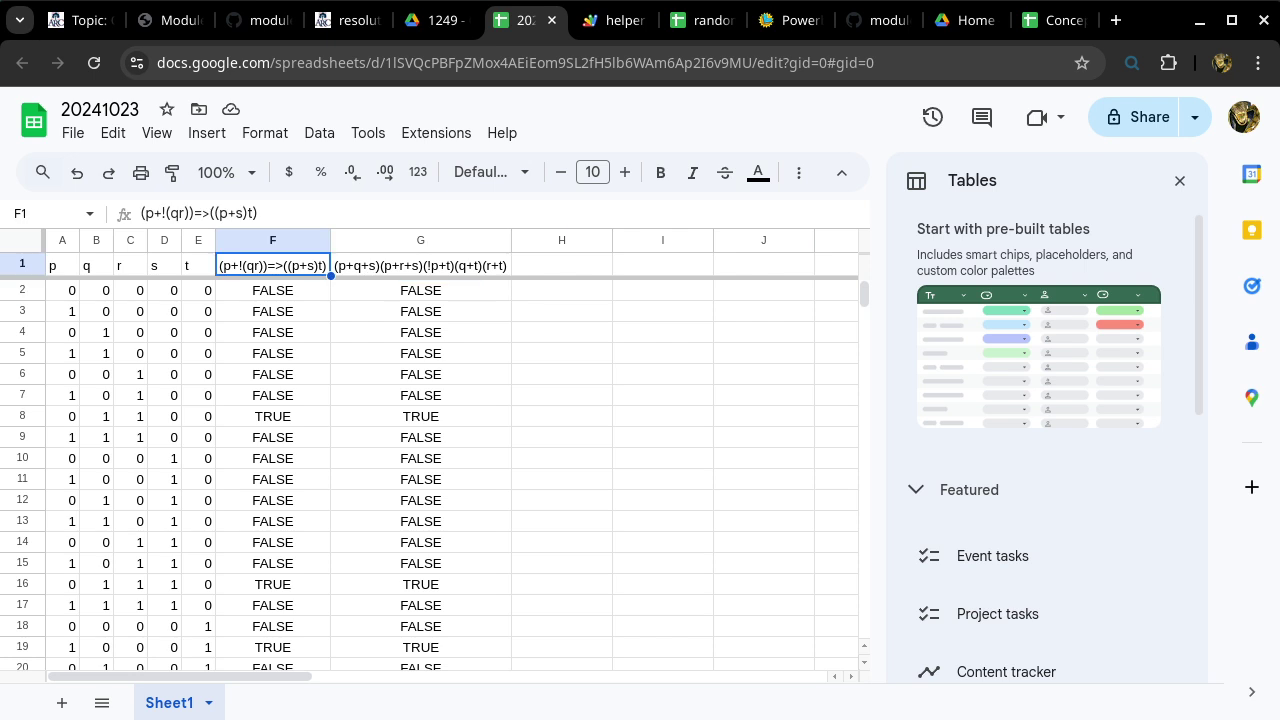
{"action": "left_click", "coordinate": [273, 290]}
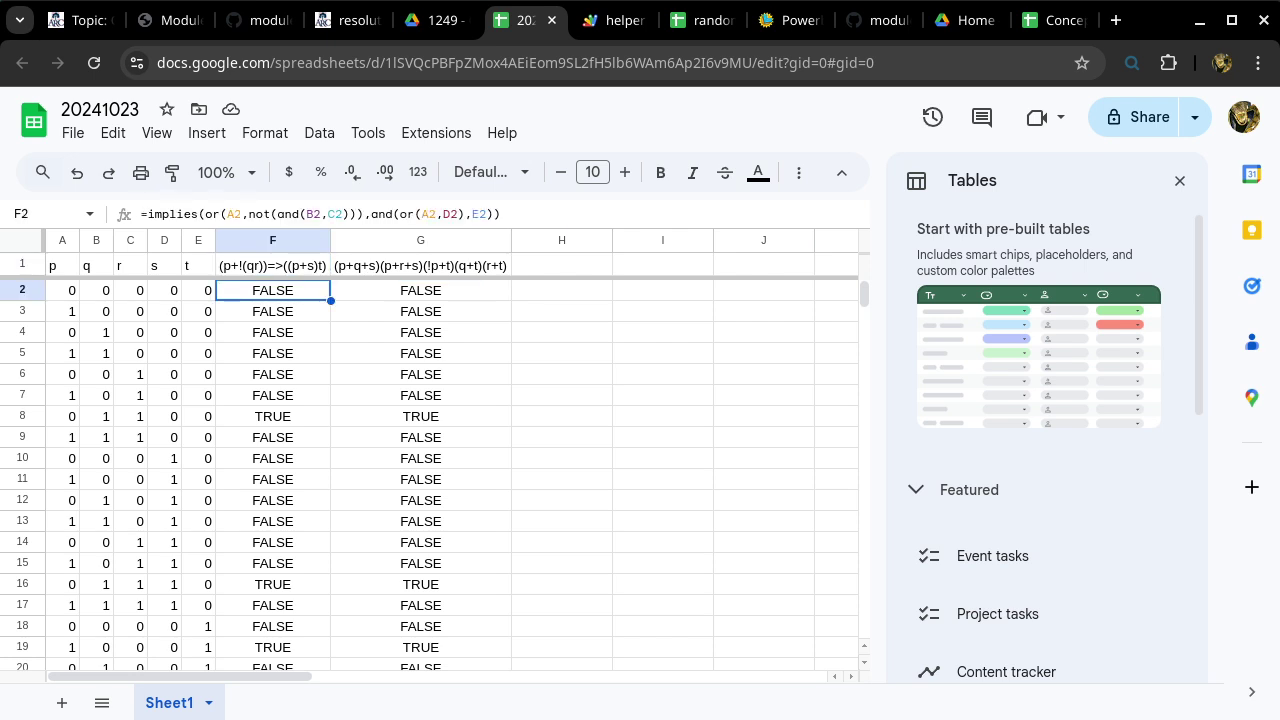
{"action": "left_click", "coordinate": [420, 265]}
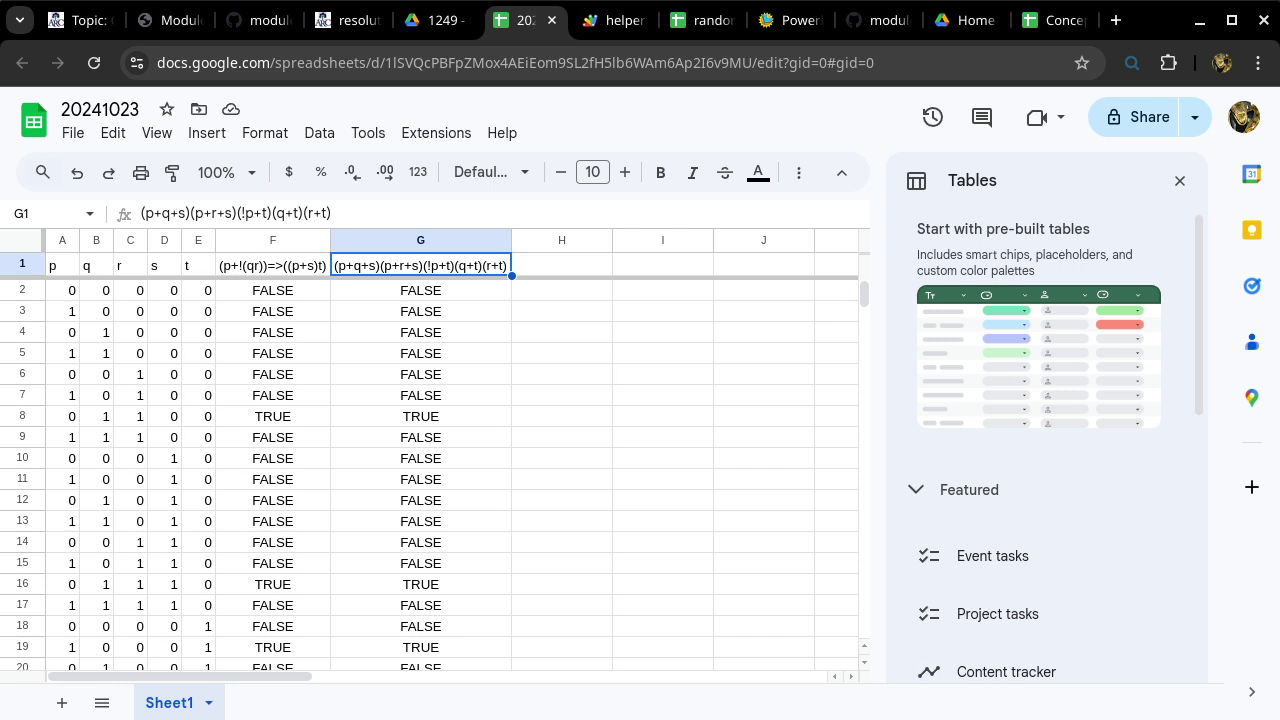
{"action": "left_click", "coordinate": [272, 290]}
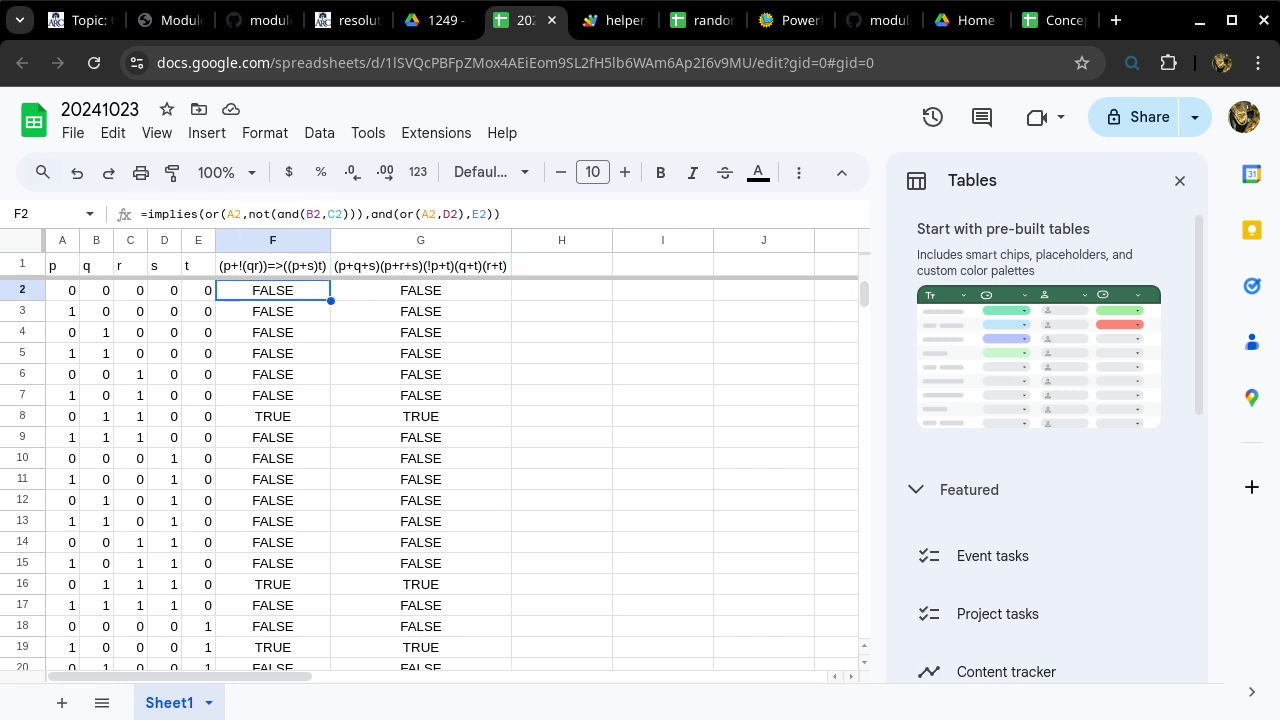
{"action": "left_click", "coordinate": [290, 213]}
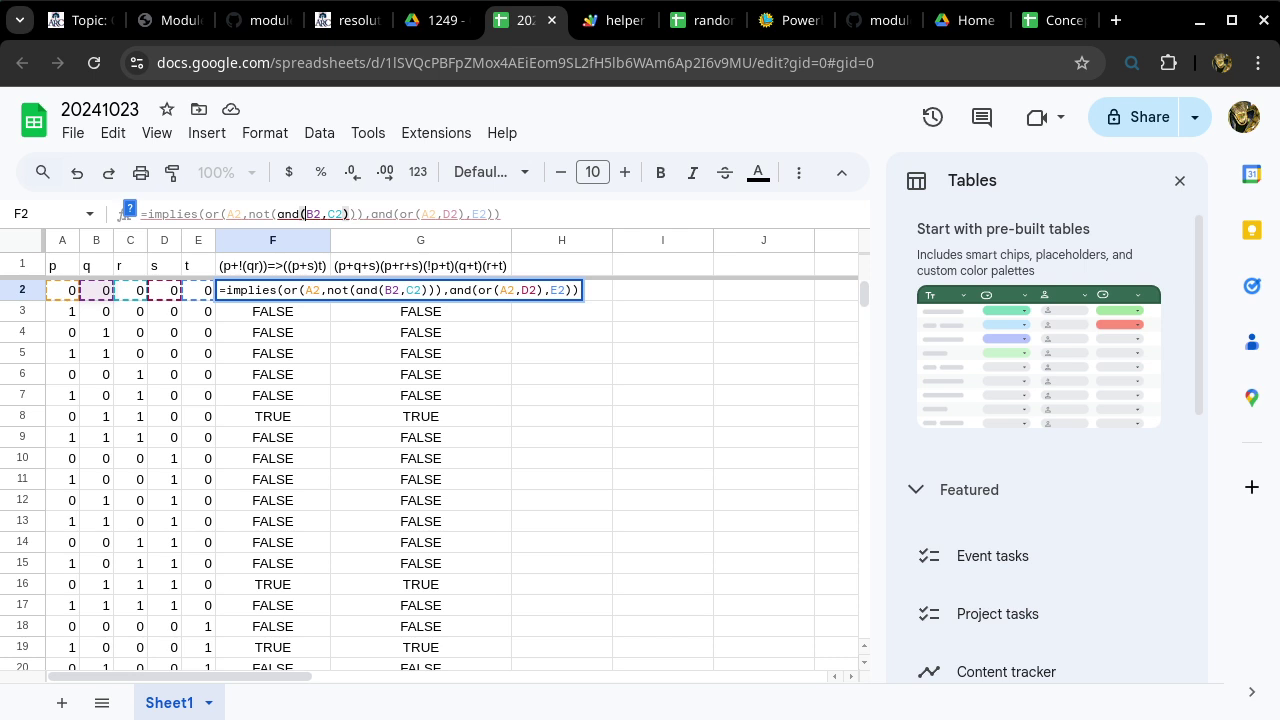
{"action": "left_click", "coordinate": [313, 290]}
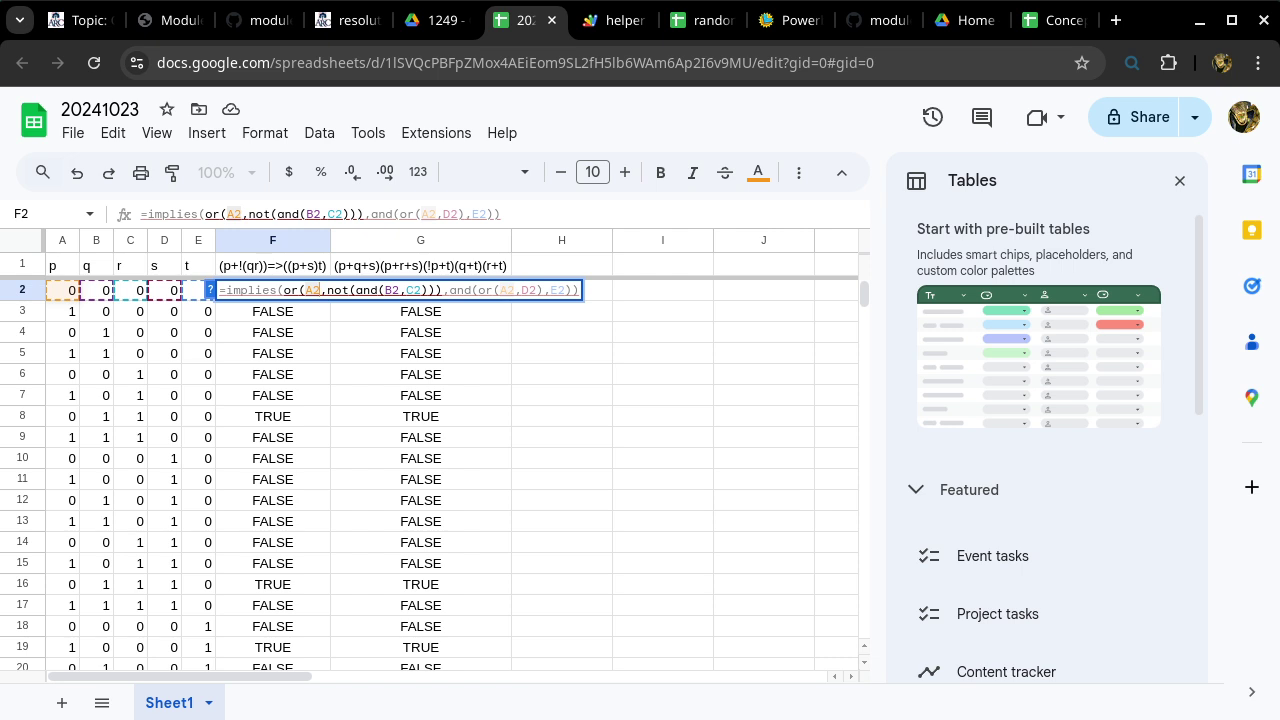
{"action": "key", "text": "Return"}
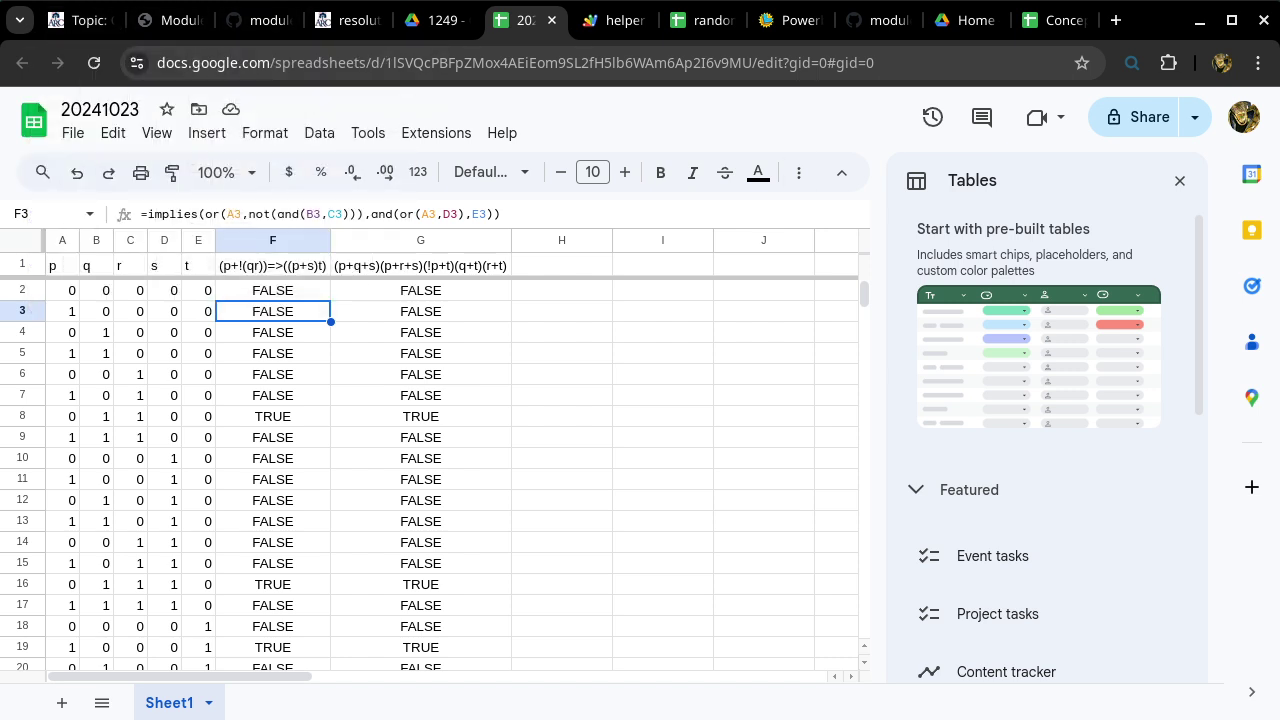
Step: Switch to the Mousepad notes and highlight ((p+s)t) in the derivation's deMorgan's law line
{"action": "key", "text": "alt+Tab"}
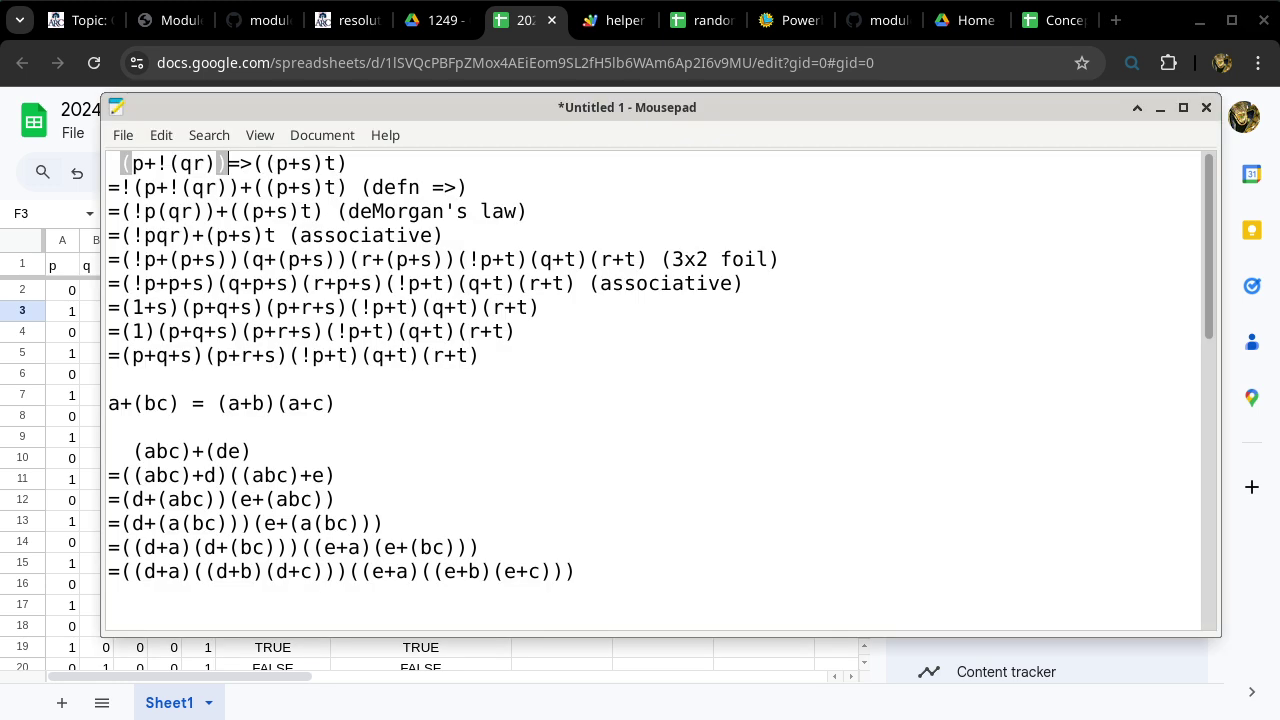
{"action": "left_click_drag", "start_coordinate": [229, 211], "coordinate": [324, 211]}
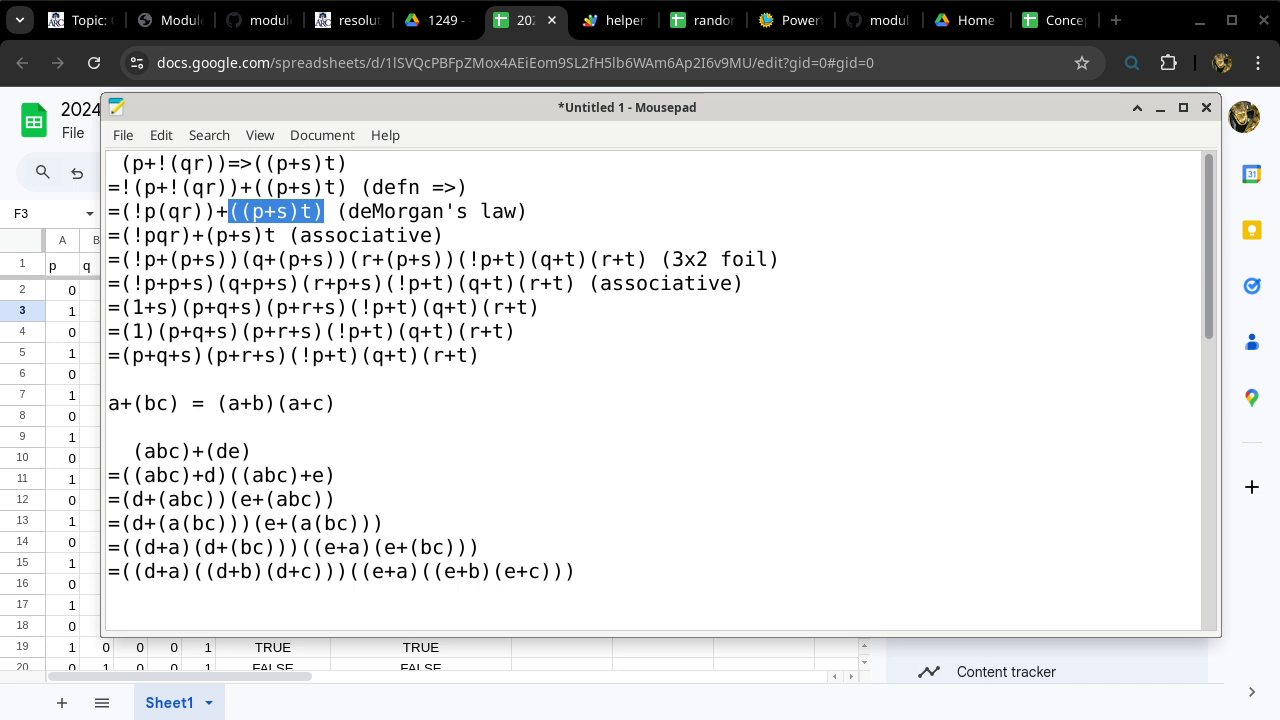
{"action": "left_click", "coordinate": [444, 235]}
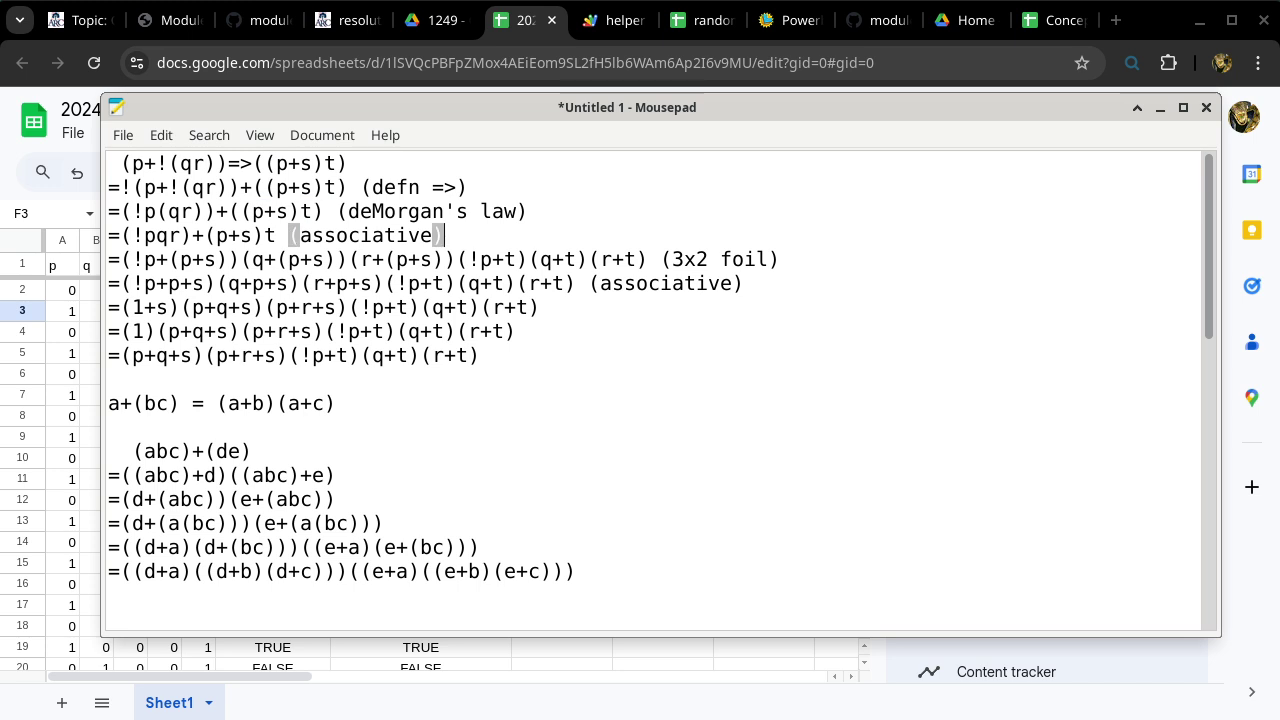
Step: Copy the derivation's first four lines, through the associative step, into a separate block between the finished derivation and a+(bc) = (a+b)(a+c)
{"action": "left_click_drag", "start_coordinate": [109, 163], "coordinate": [528, 211]}
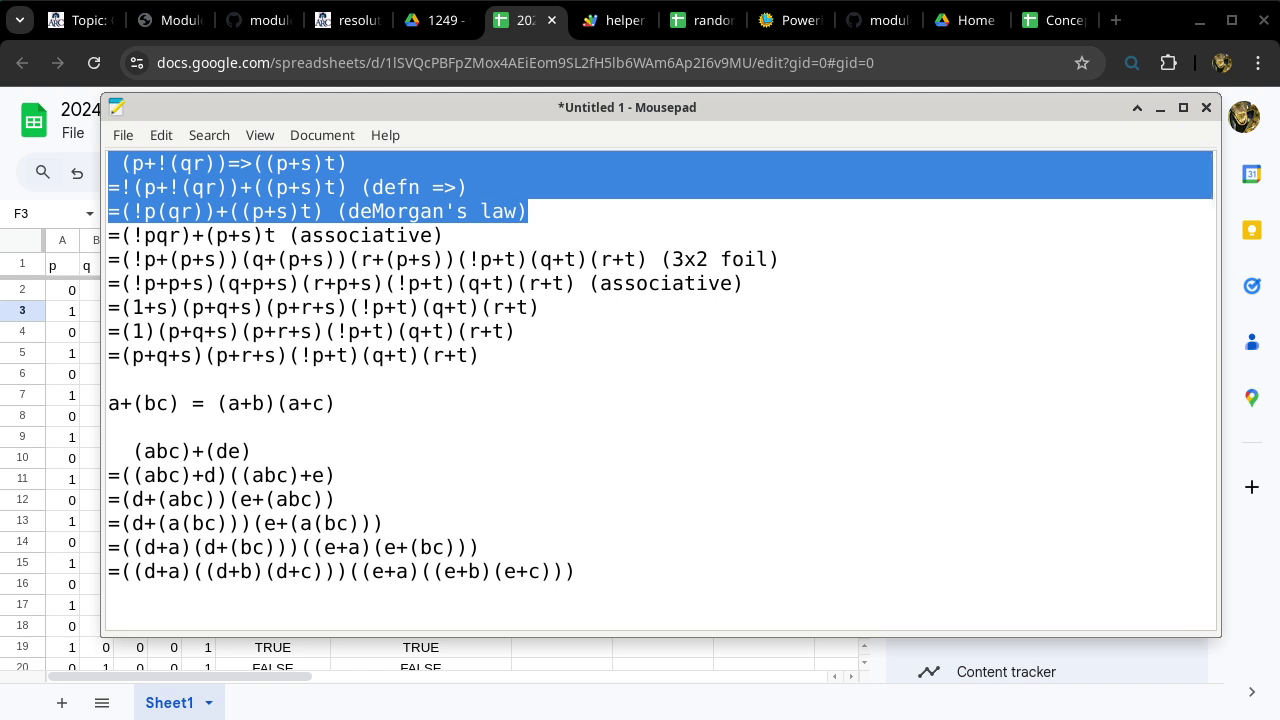
{"action": "left_click_drag", "start_coordinate": [528, 211], "coordinate": [444, 235]}
{"action": "key", "text": "ctrl+c"}
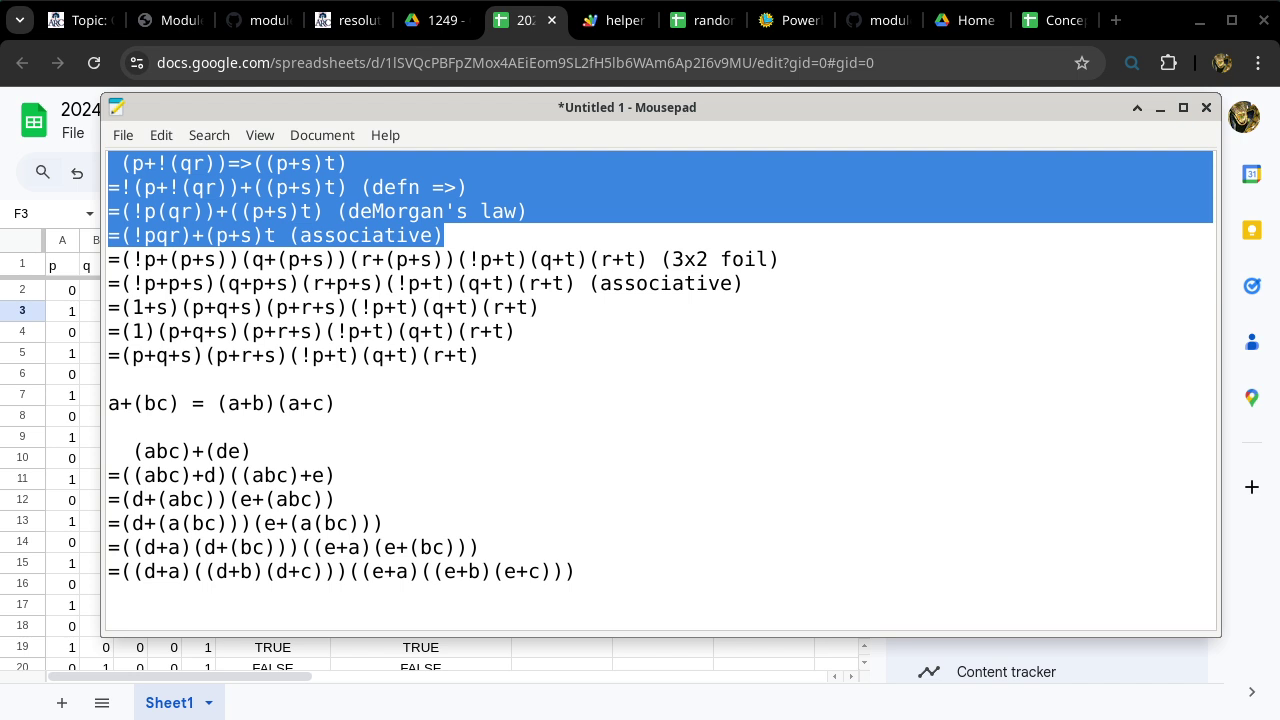
{"action": "left_click", "coordinate": [108, 379]}
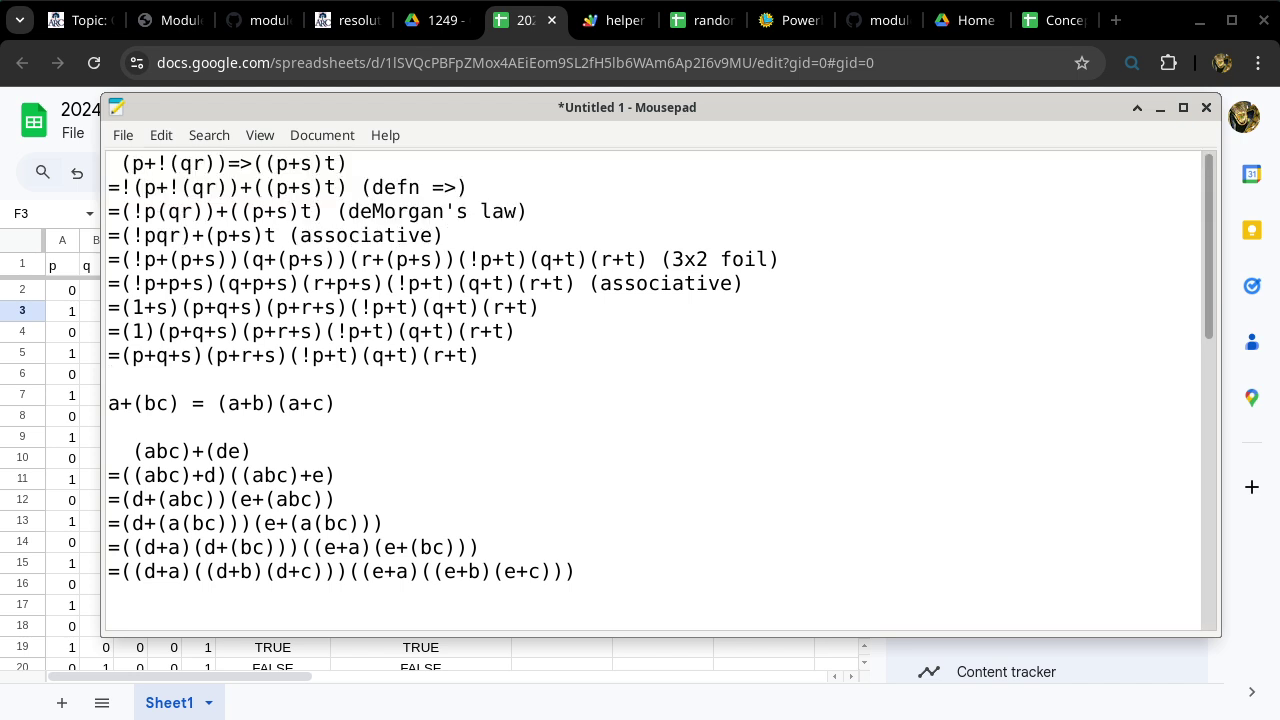
{"action": "key", "text": "Up"}
{"action": "key", "text": "End"}
{"action": "key", "text": "Return"}
{"action": "key", "text": "Return"}
{"action": "key", "text": "Return"}
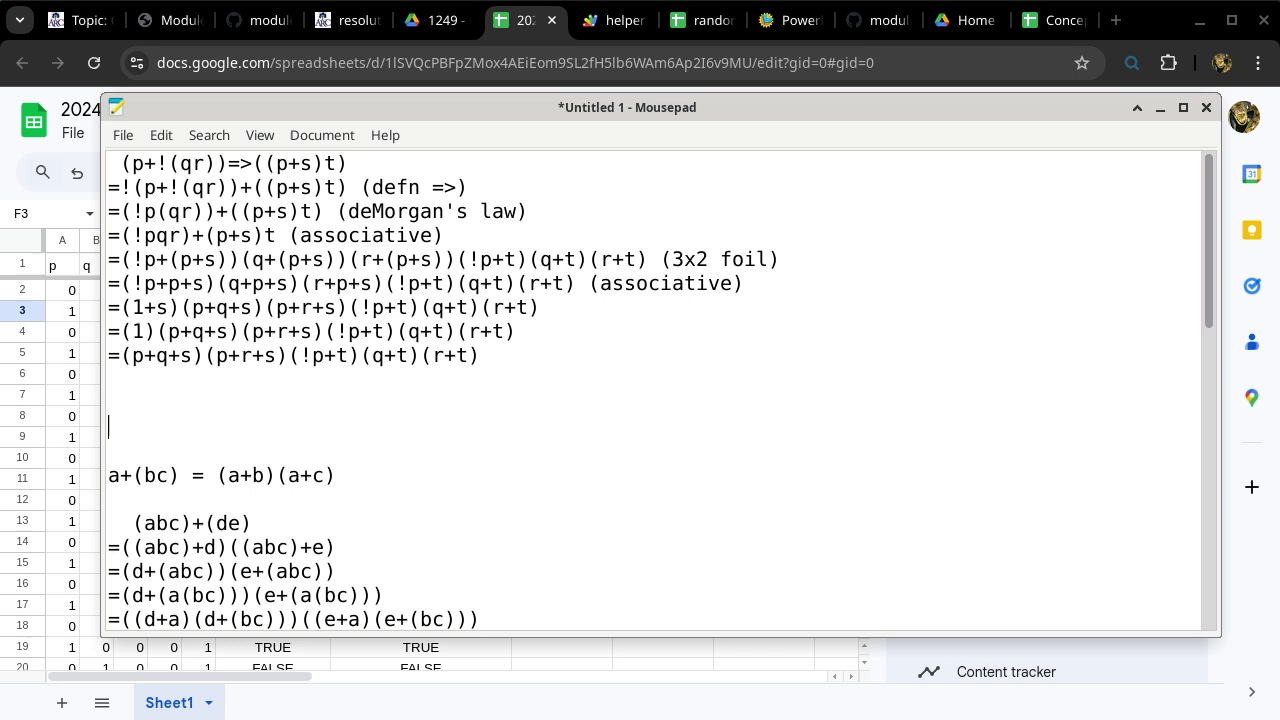
{"action": "key", "text": "ctrl+v"}
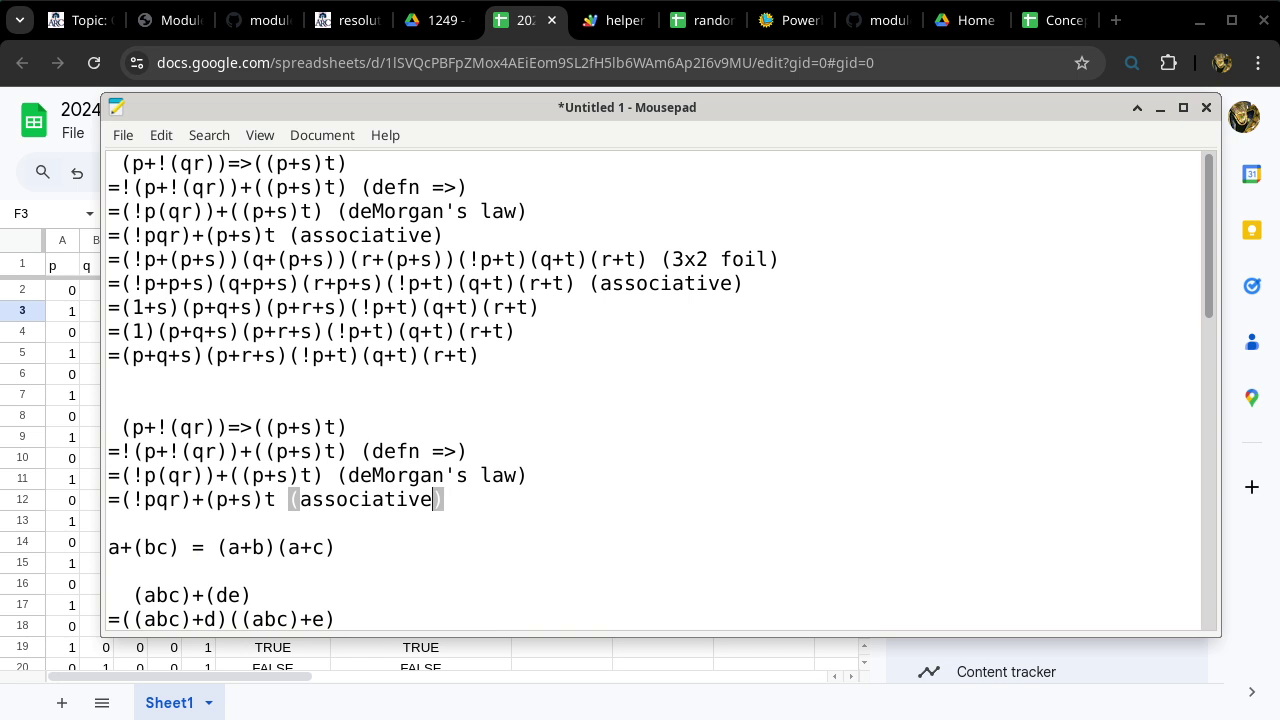
Step: Add the line =(!pqr)+pt+st beneath the copied associative step
{"action": "key", "text": "Return"}
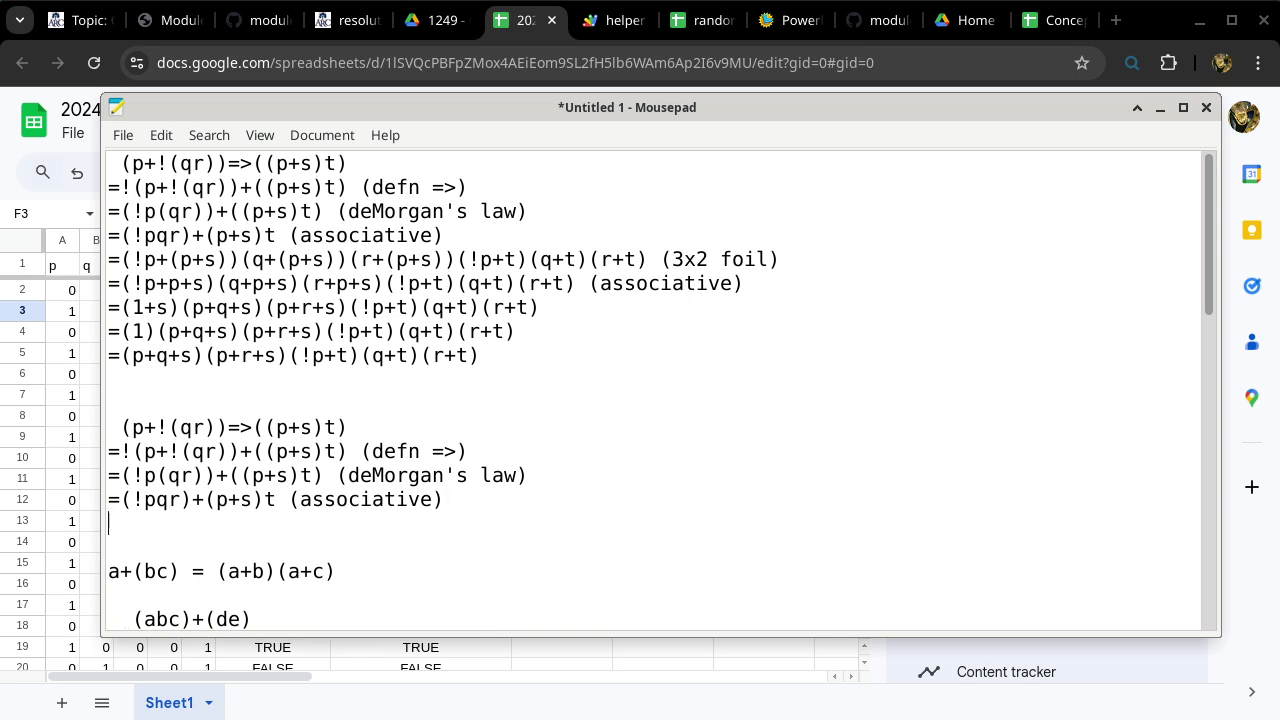
{"action": "type", "text": "=(!pqr)+pt"}
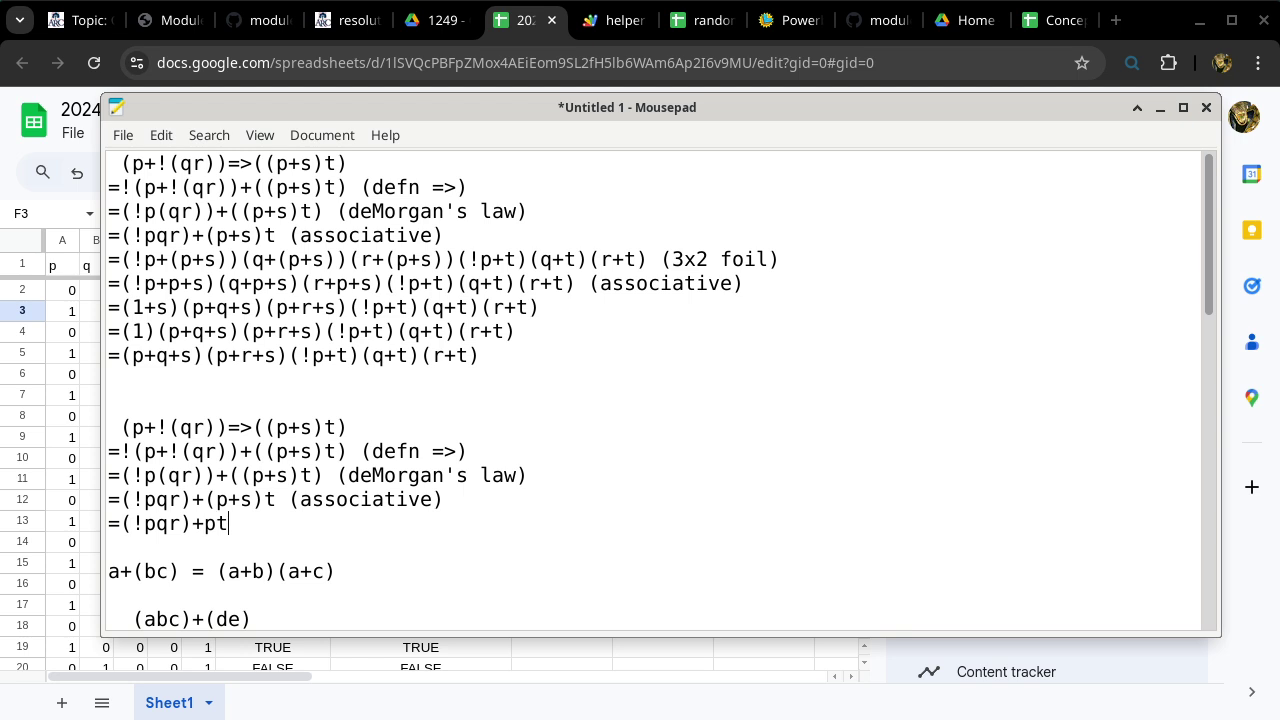
{"action": "type", "text": "+st"}
Step: Write CNF1 + CNF2 beneath the =(!pqr)+pt+st line, leaving two blank lines between them
{"action": "key", "text": "Return"}
{"action": "key", "text": "Return"}
{"action": "key", "text": "Return"}
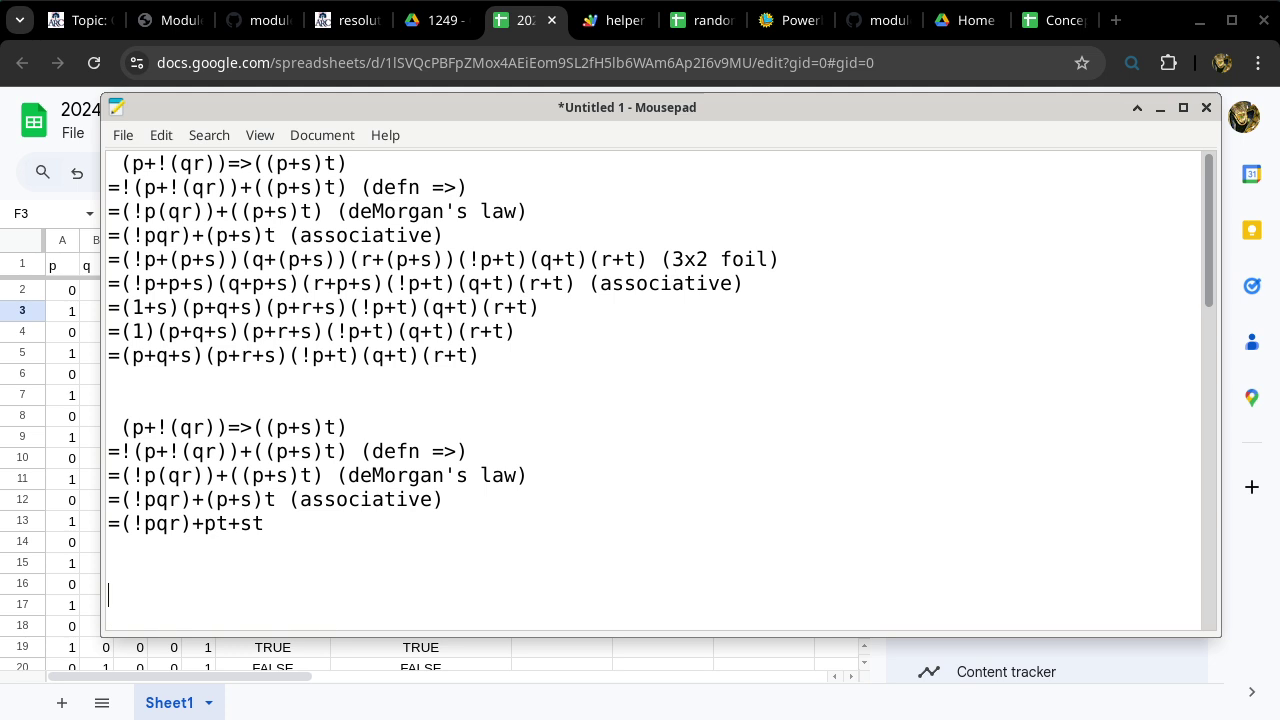
{"action": "type", "text": "CNF1 + CNF2"}
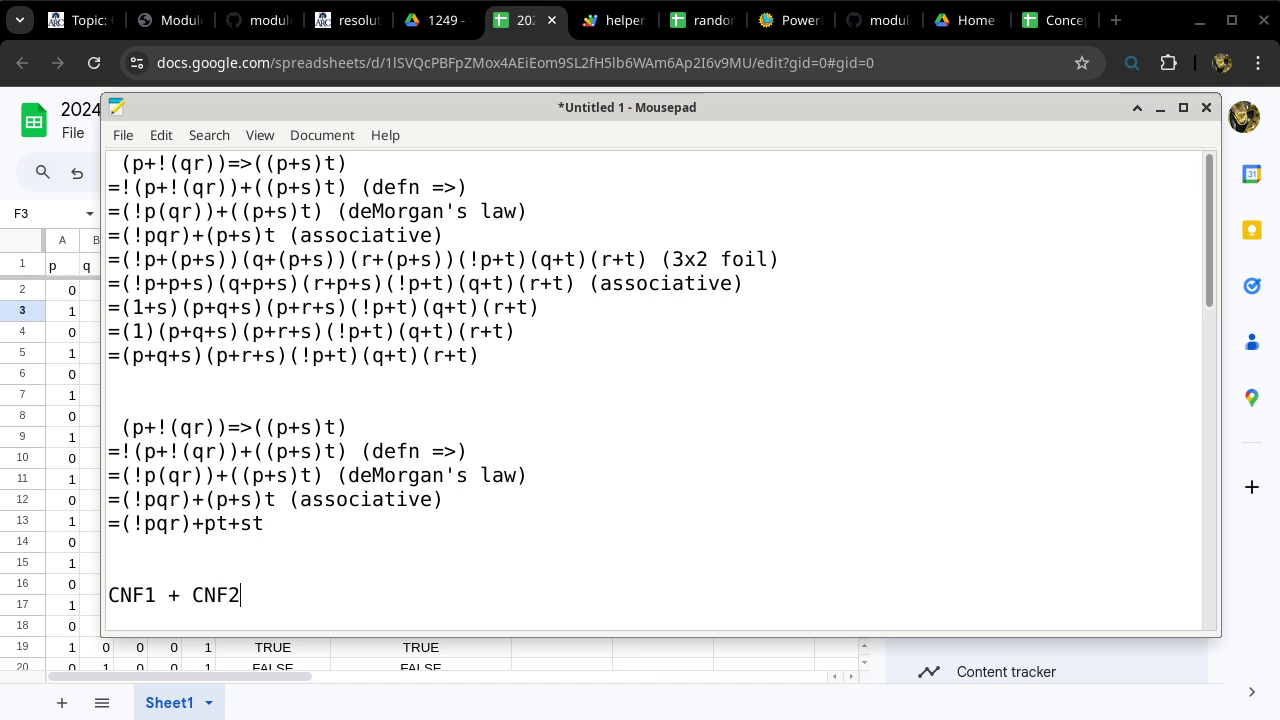
Step: Switch to the Canvas announcement in the browser and open the CISP 440 course home page in a new tab
{"action": "left_click", "coordinate": [80, 20]}
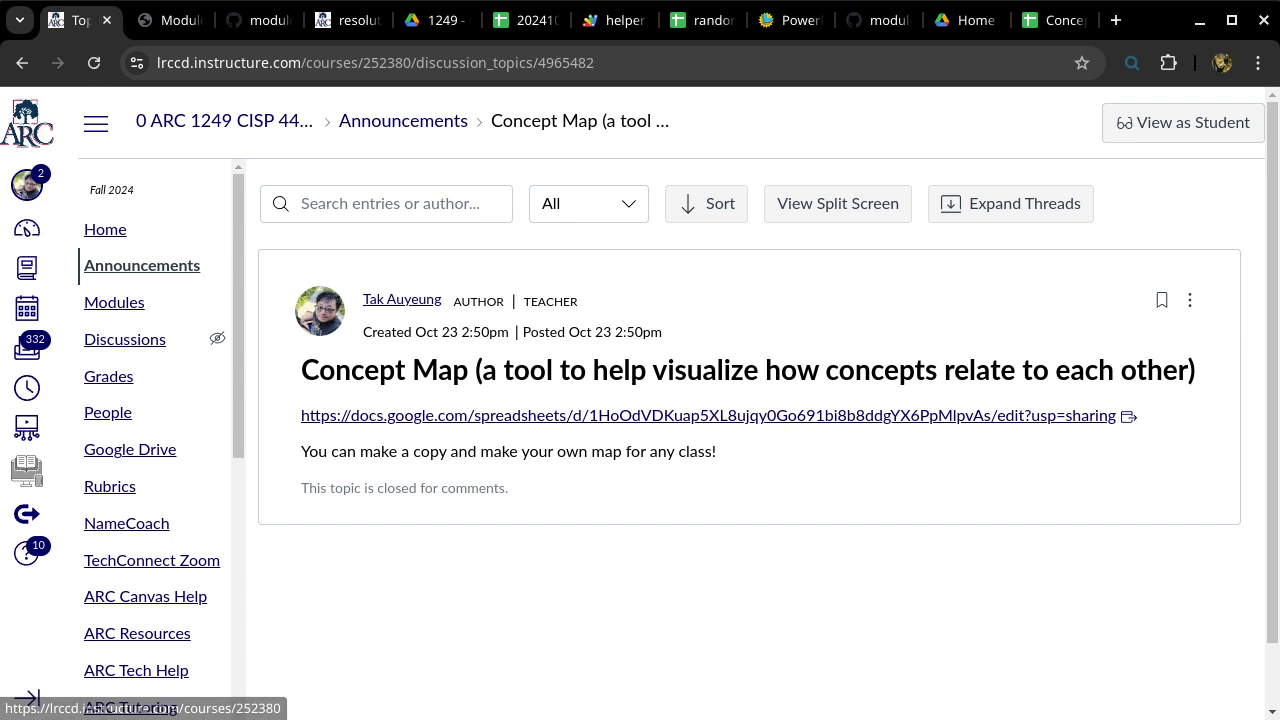
{"action": "right_click", "coordinate": [232, 122]}
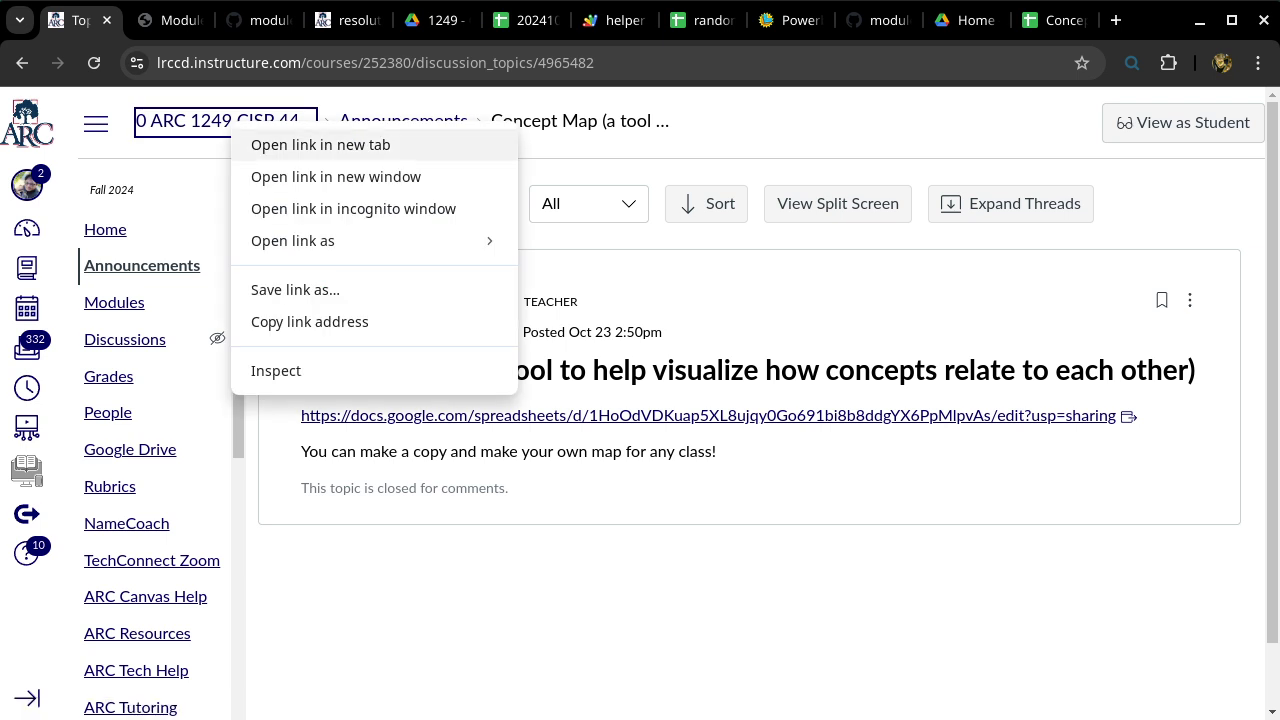
{"action": "left_click", "coordinate": [310, 143]}
{"action": "key", "text": "ctrl+Tab"}
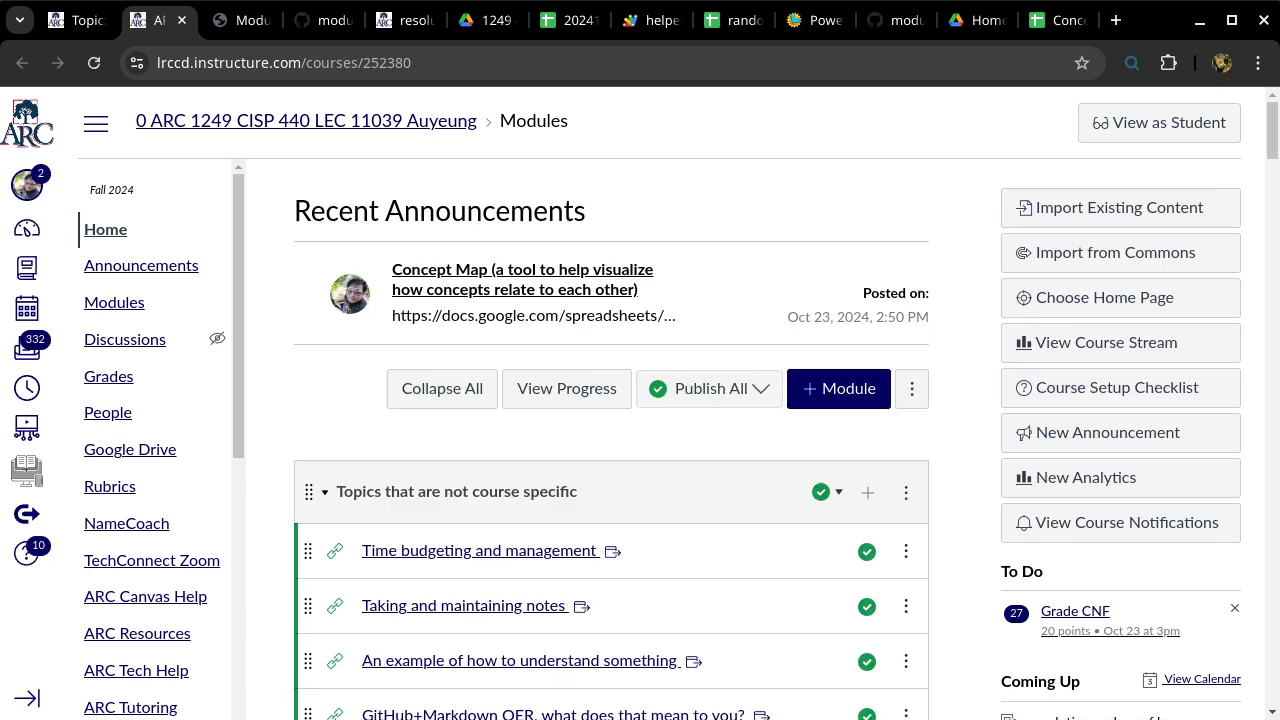
Step: Open the CNF assignment from the Propositional logic module and review its boolean algebra rules, including the distributive ones
{"action": "scroll", "coordinate": [611, 400], "scroll_direction": "down", "scroll_amount": 10}
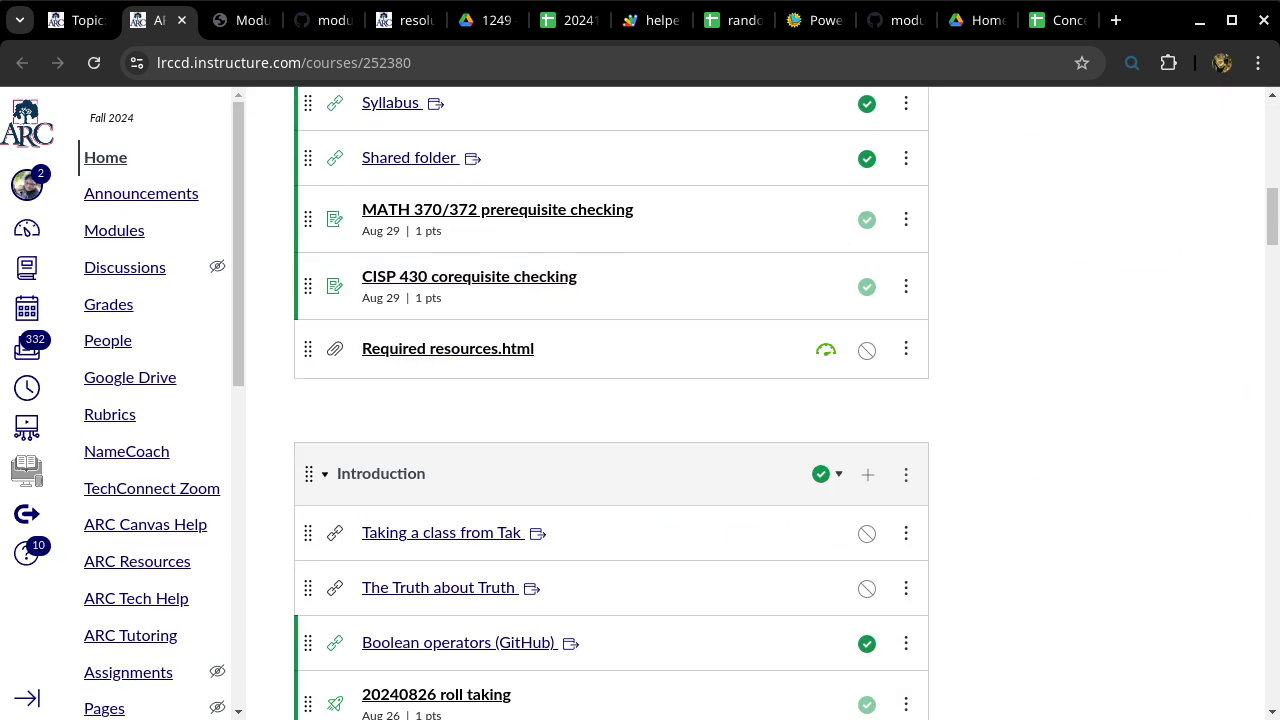
{"action": "scroll", "coordinate": [611, 400], "scroll_direction": "down", "scroll_amount": 10}
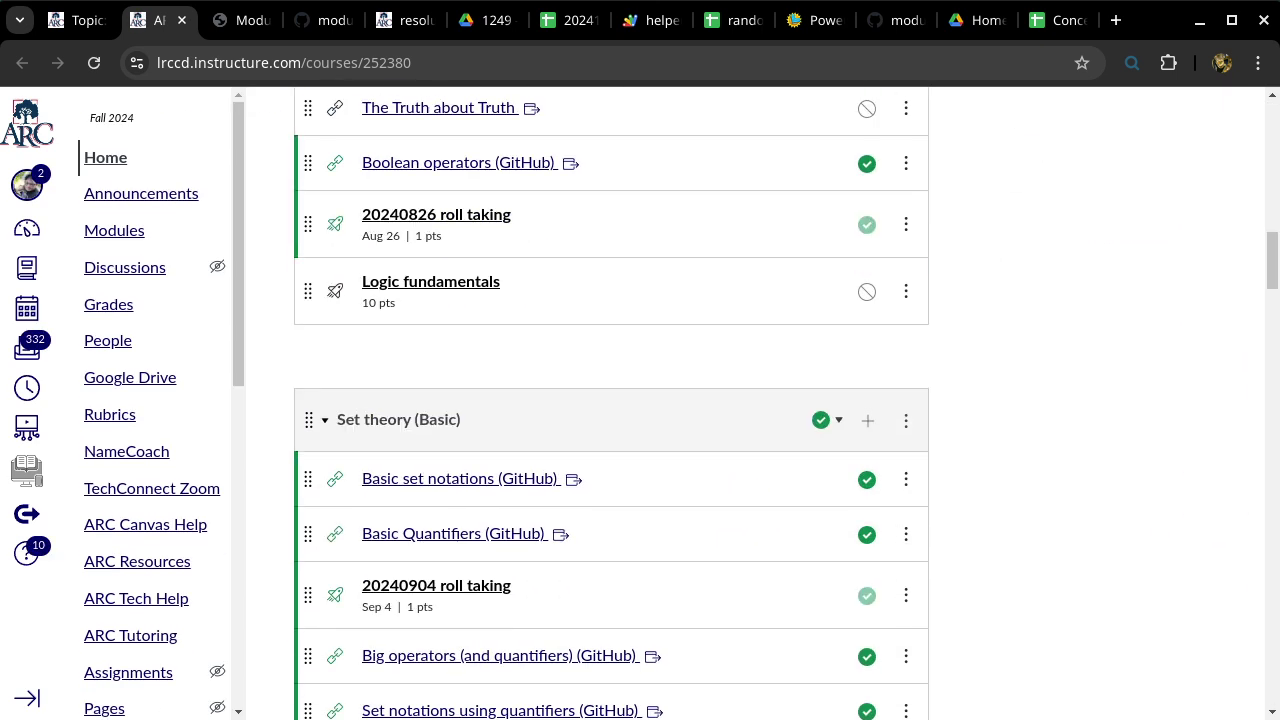
{"action": "scroll", "coordinate": [611, 400], "scroll_direction": "down", "scroll_amount": 10}
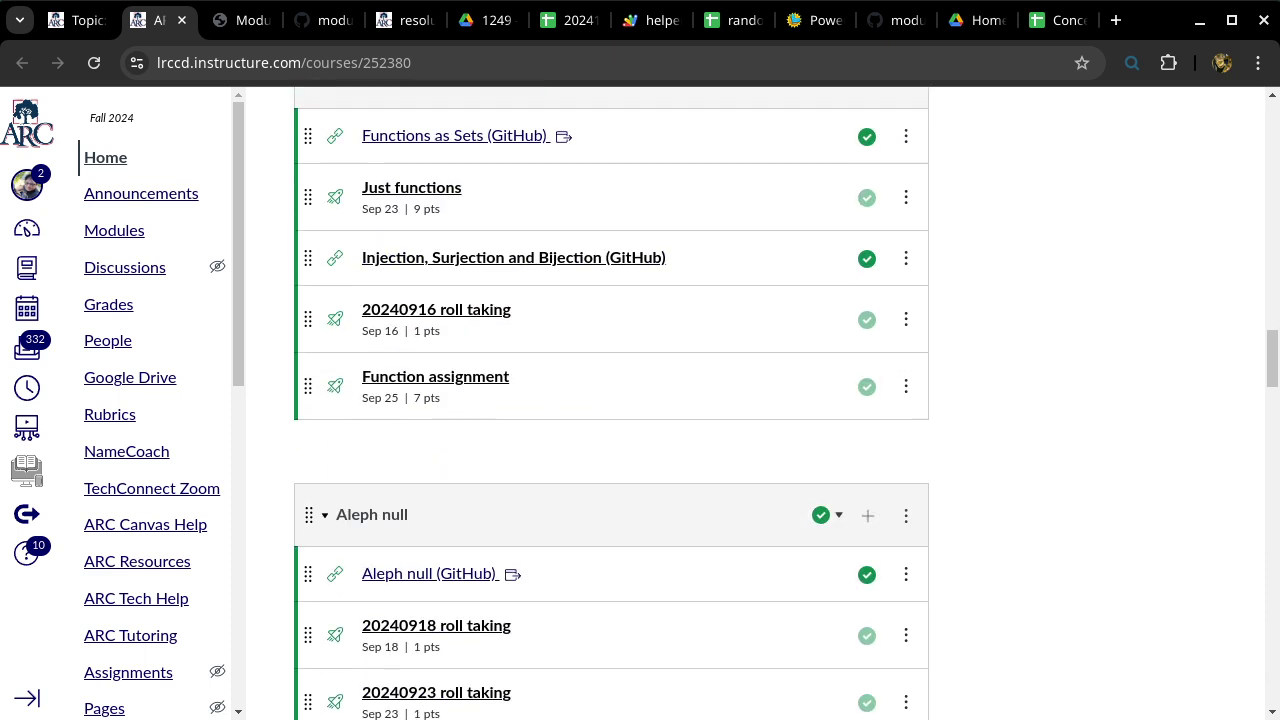
{"action": "scroll", "coordinate": [611, 400], "scroll_direction": "down", "scroll_amount": 6}
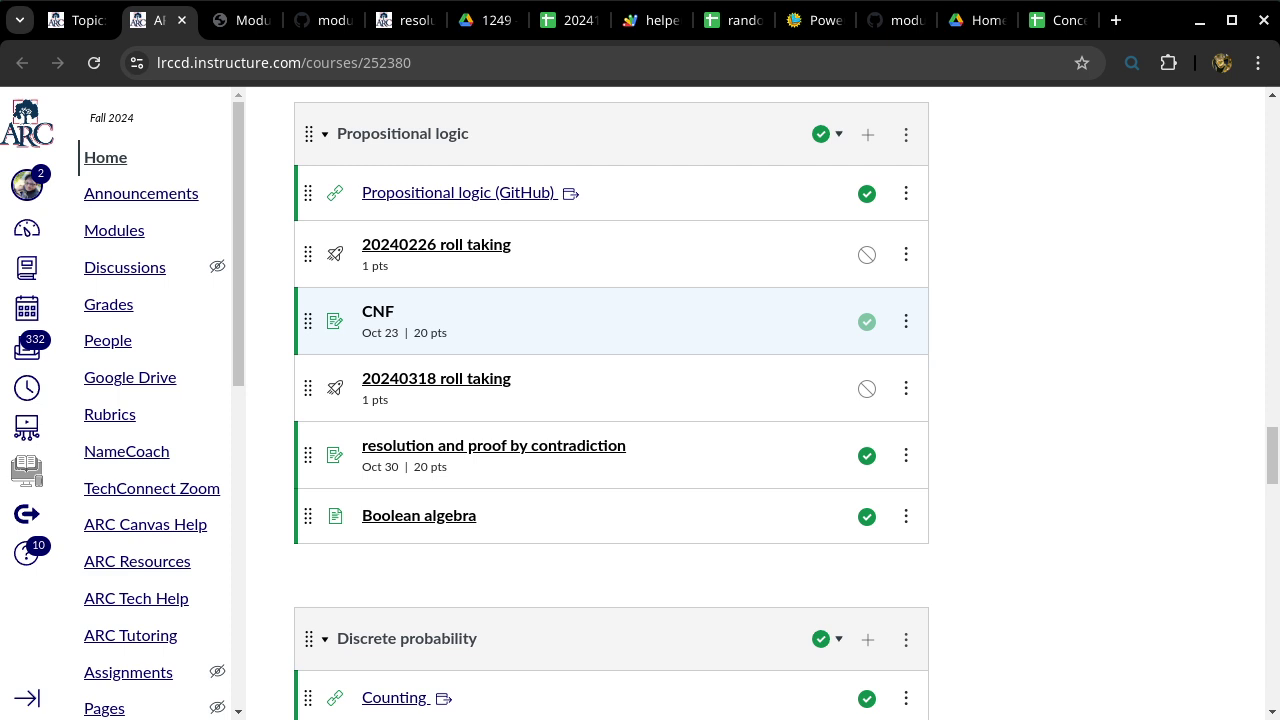
{"action": "left_click", "coordinate": [378, 311]}
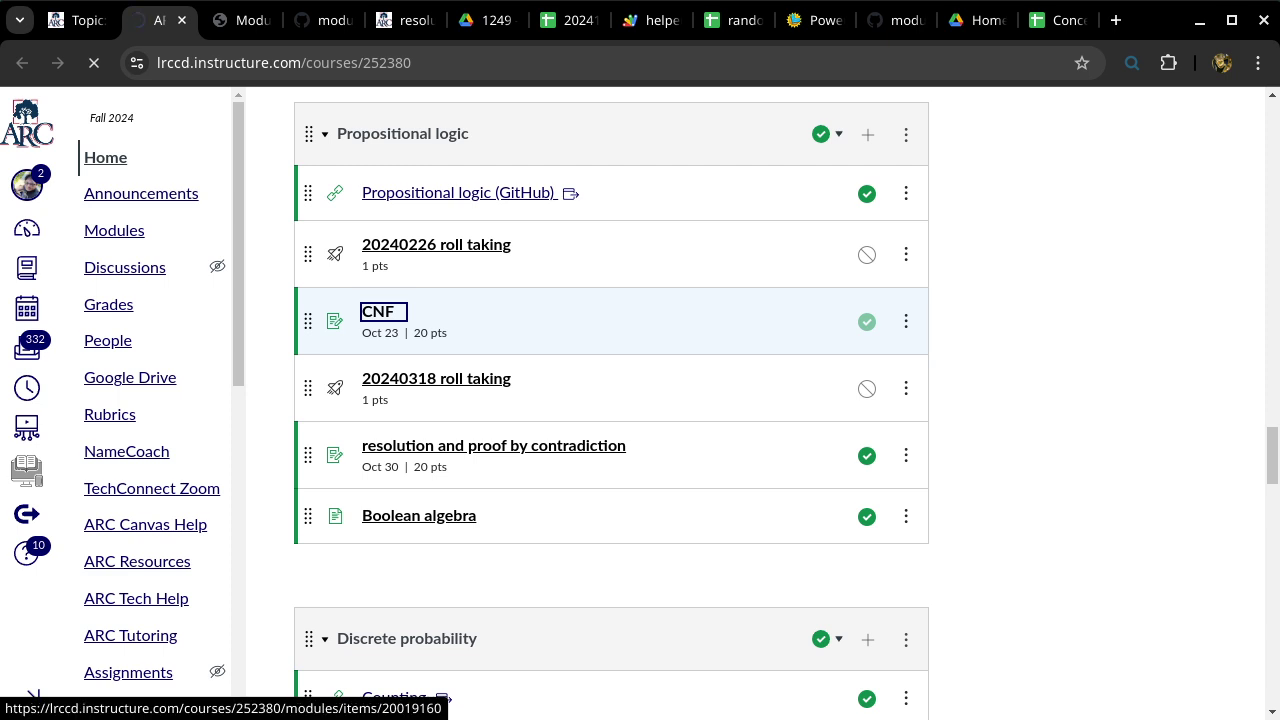
{"action": "scroll", "coordinate": [611, 400], "scroll_direction": "down", "scroll_amount": 2}
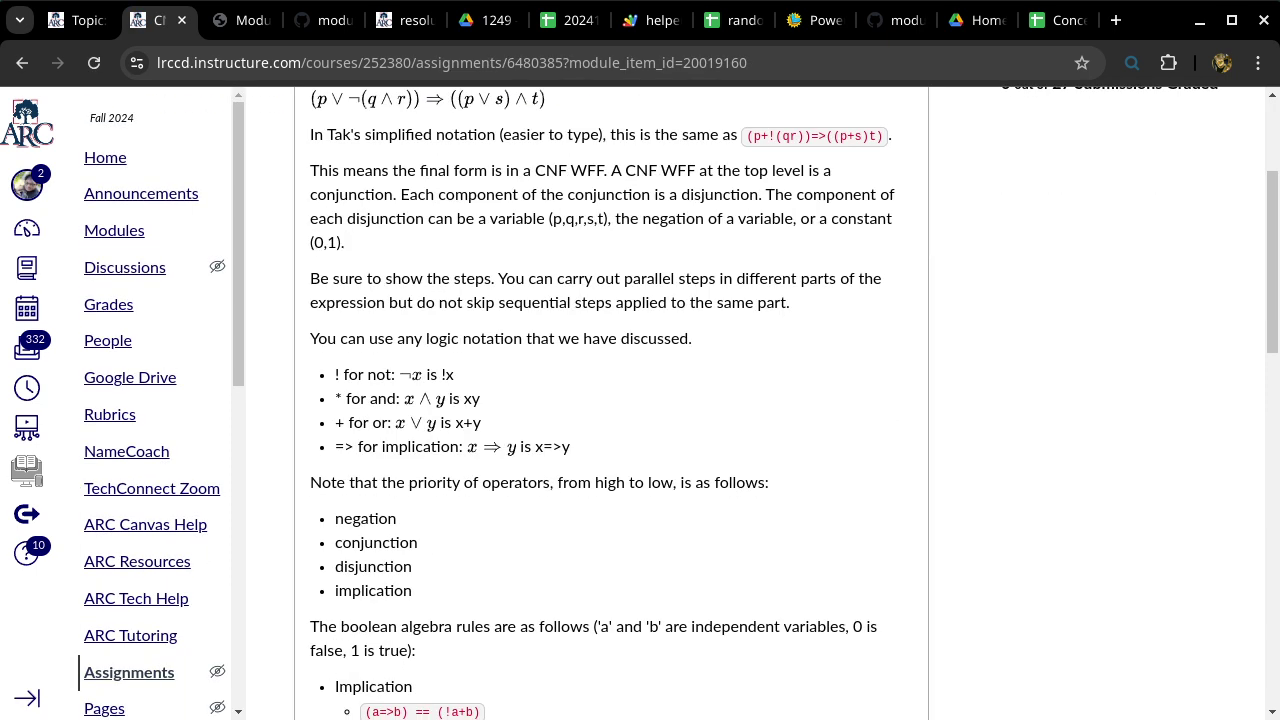
{"action": "scroll", "coordinate": [611, 400], "scroll_direction": "down", "scroll_amount": 5}
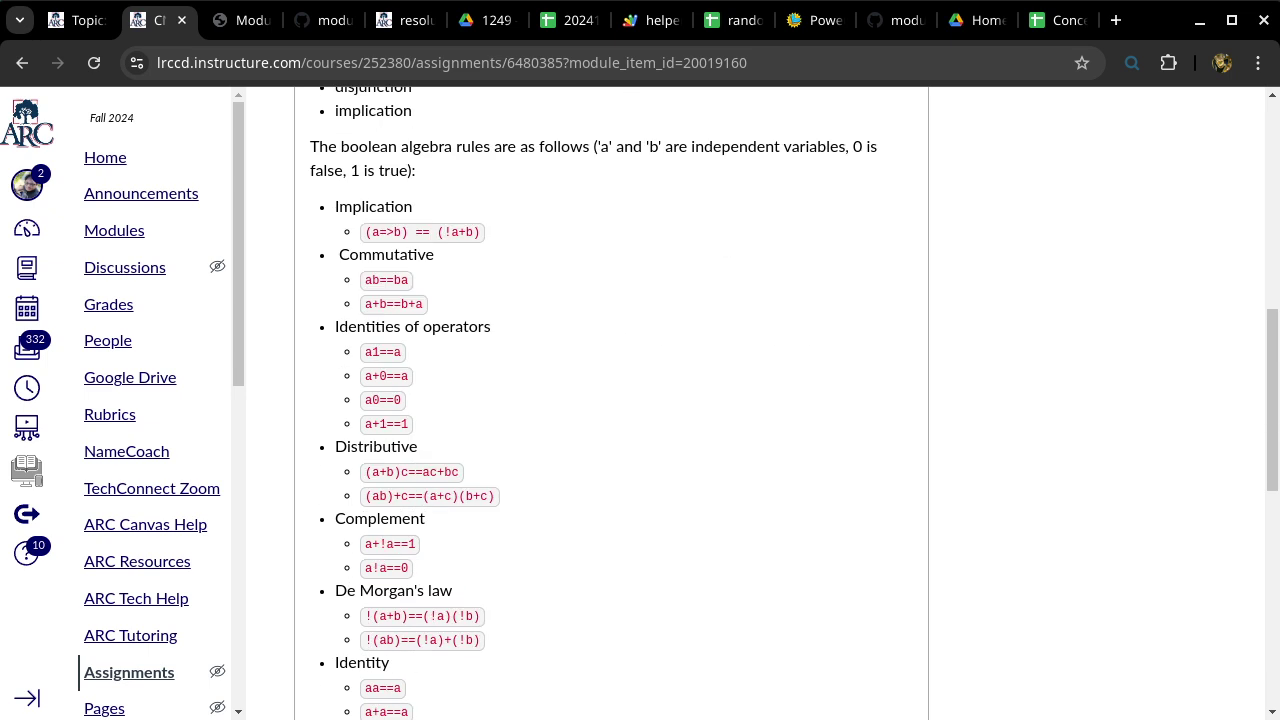
Step: Switch to the Mousepad notes and highlight the rule a+(bc) = (a+b)(a+c) and the last line of the (abc)+(de) expansion
{"action": "key", "text": "alt+Tab"}
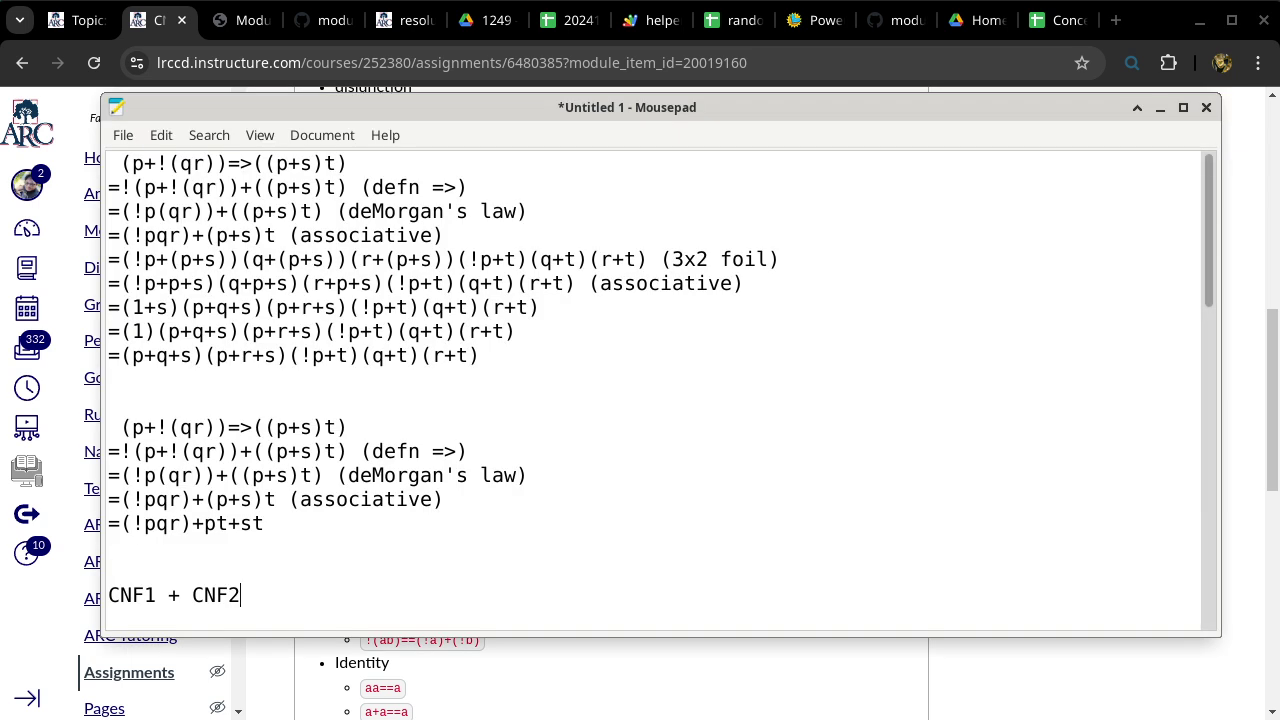
{"action": "scroll", "coordinate": [660, 390], "scroll_direction": "down", "scroll_amount": 4}
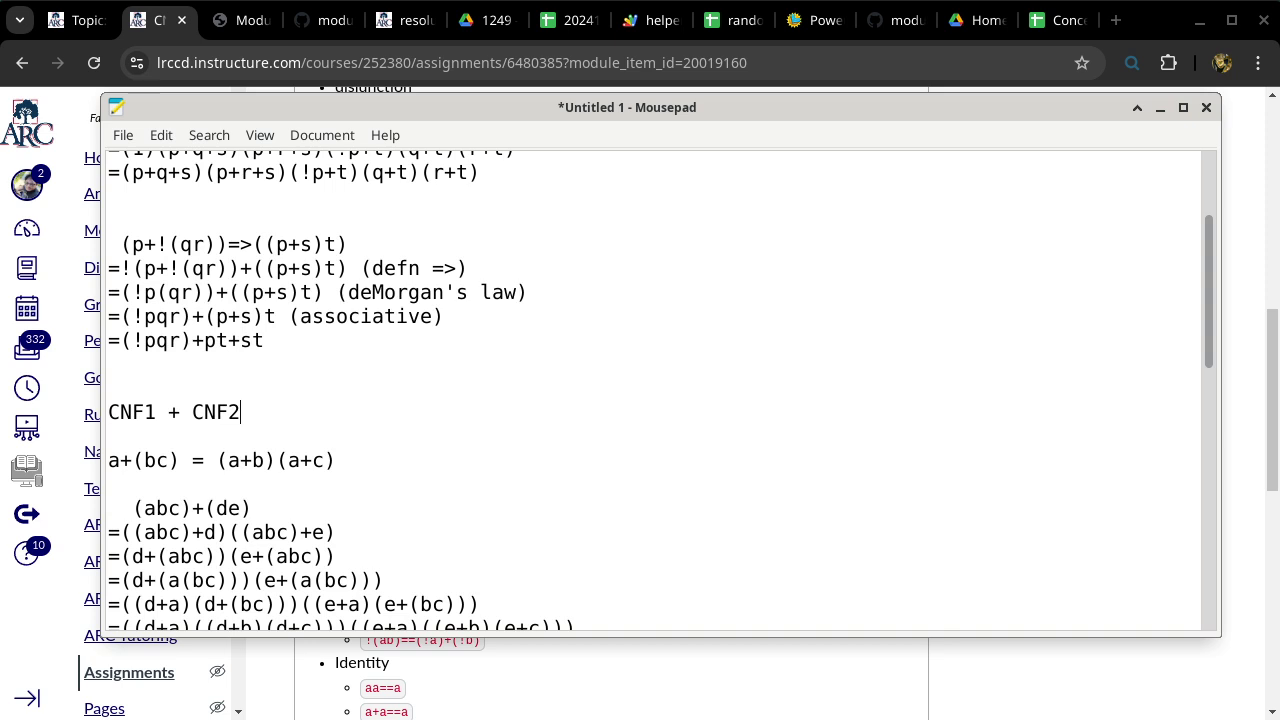
{"action": "left_click_drag", "start_coordinate": [108, 460], "coordinate": [336, 460]}
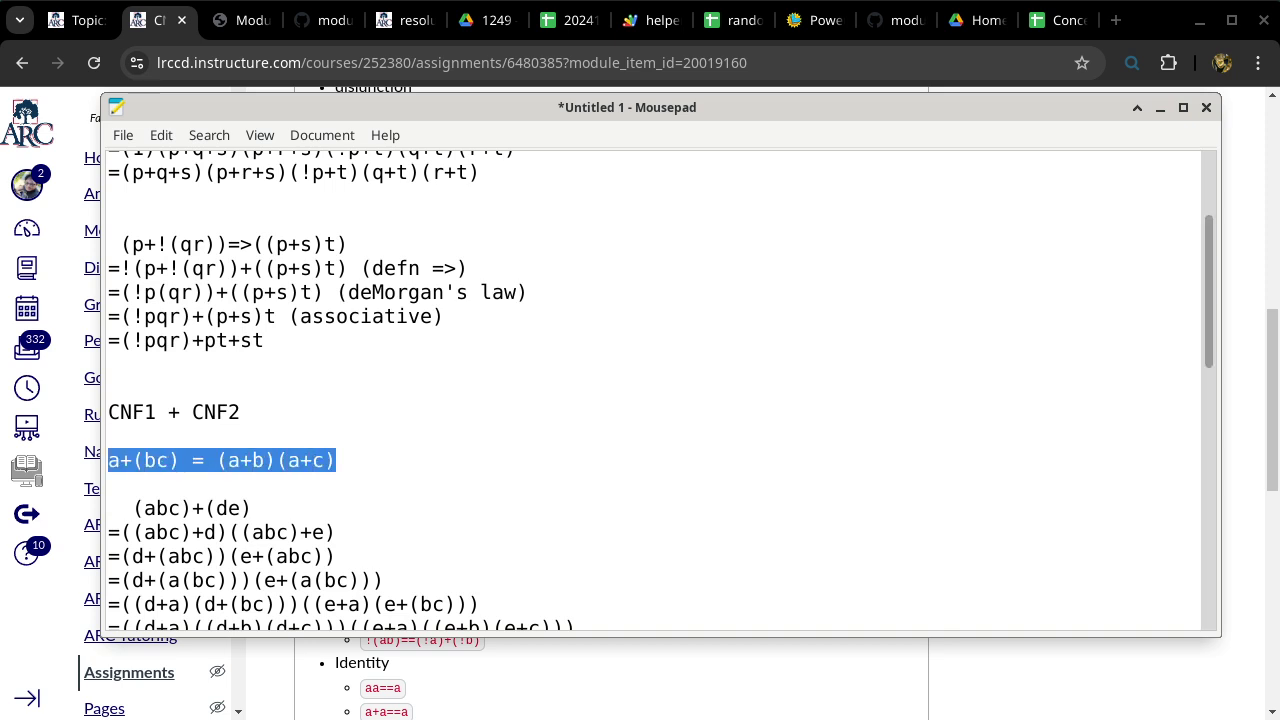
{"action": "scroll", "coordinate": [650, 390], "scroll_direction": "down", "scroll_amount": 3}
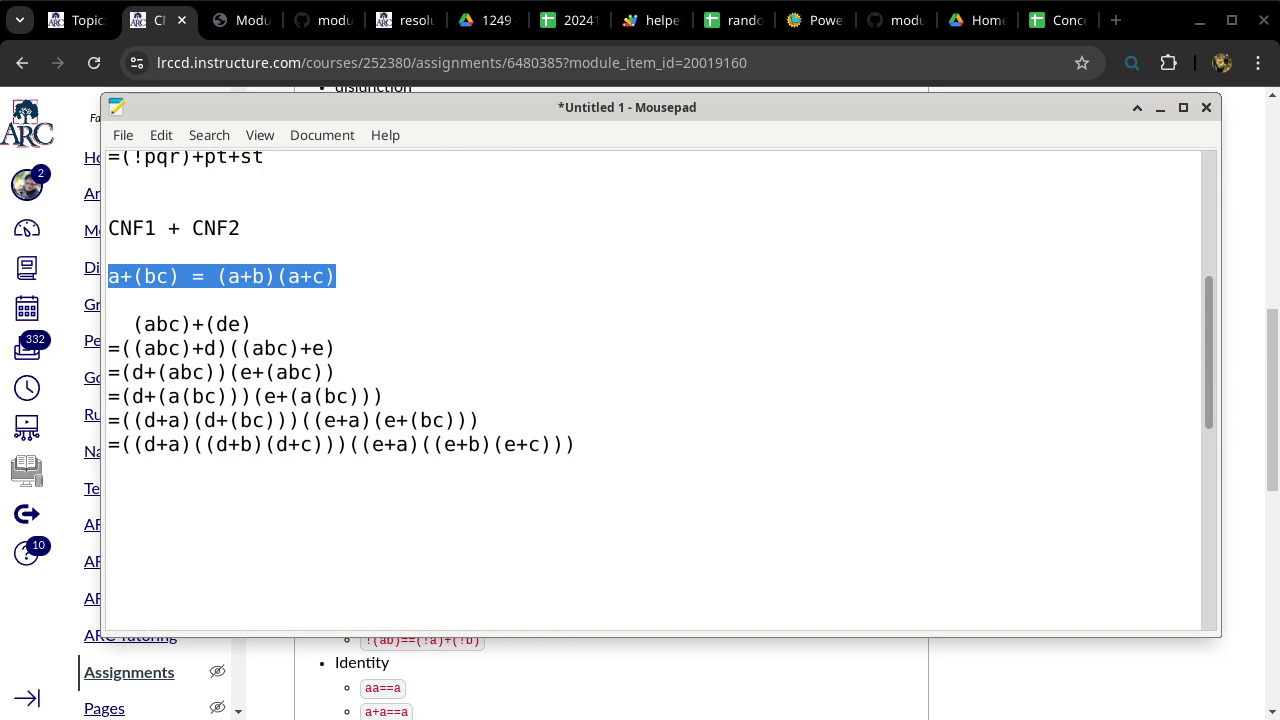
{"action": "left_click_drag", "start_coordinate": [108, 444], "coordinate": [576, 444]}
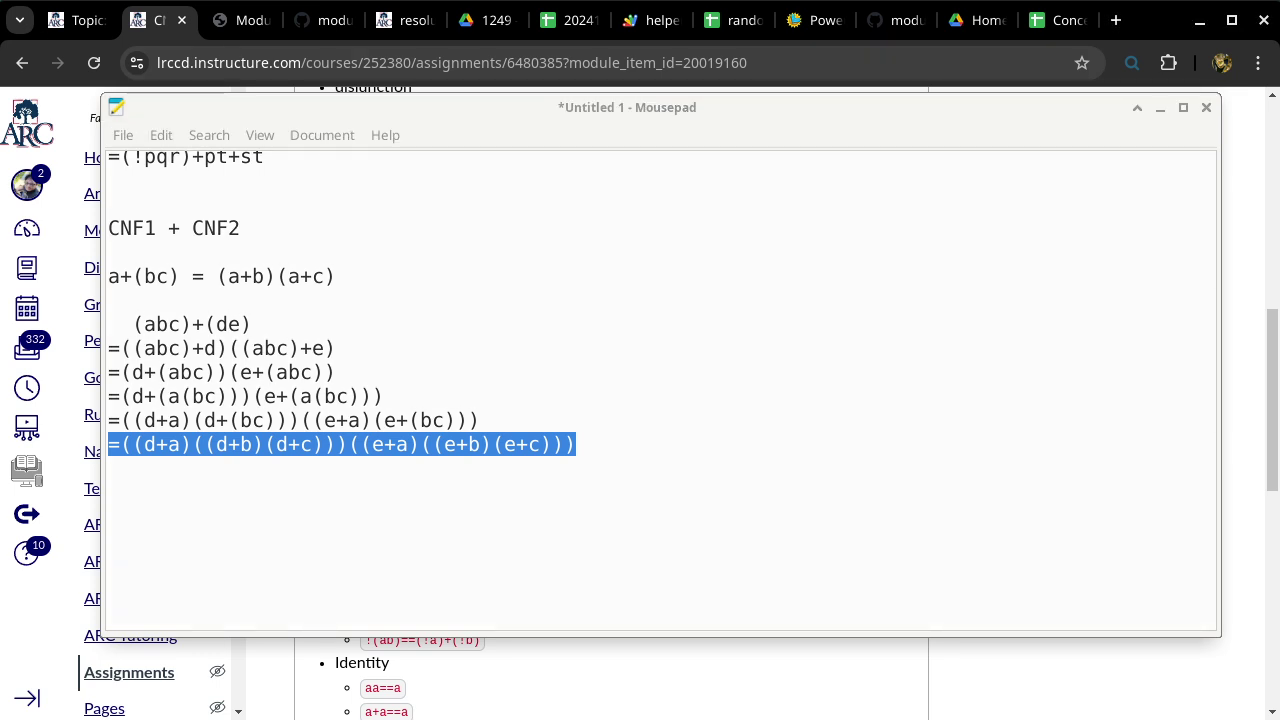
Step: Return to the Concept Map announcement in the browser, open its linked Google Sheets spreadsheet, and look through the entries on the concepts sheet
{"action": "key", "text": "ctrl+shift+Tab"}
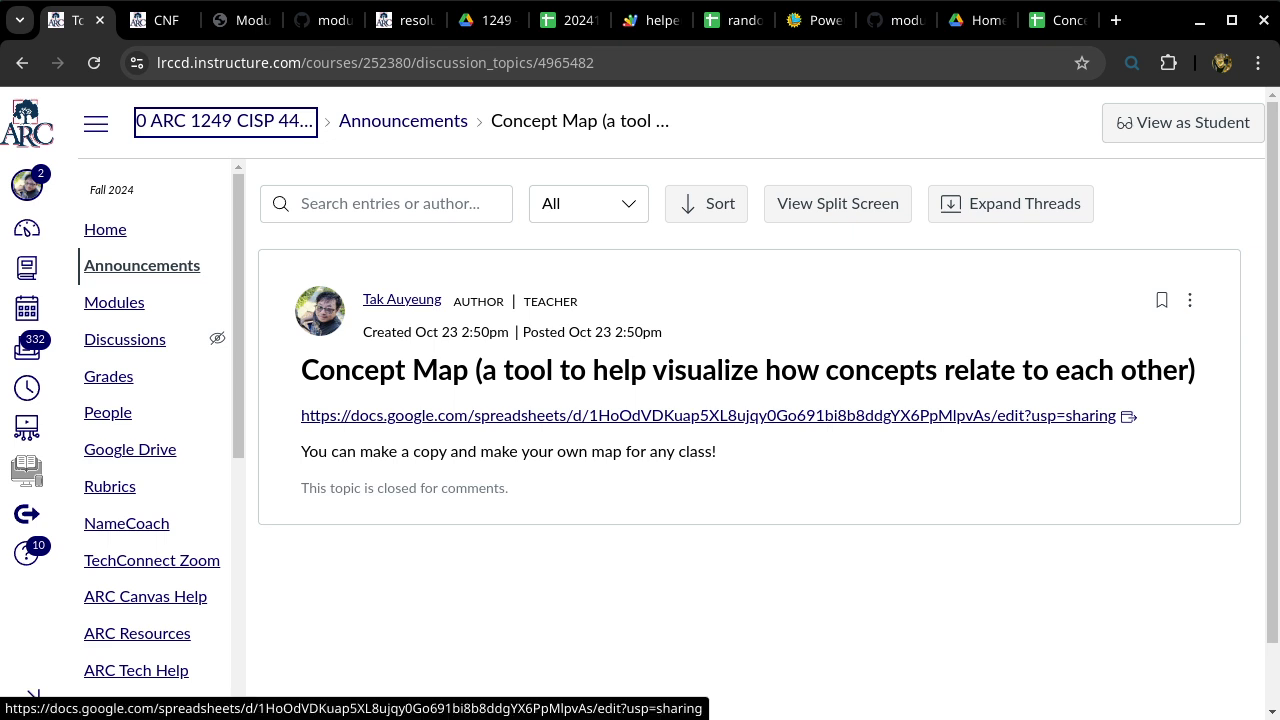
{"action": "left_click", "coordinate": [700, 415]}
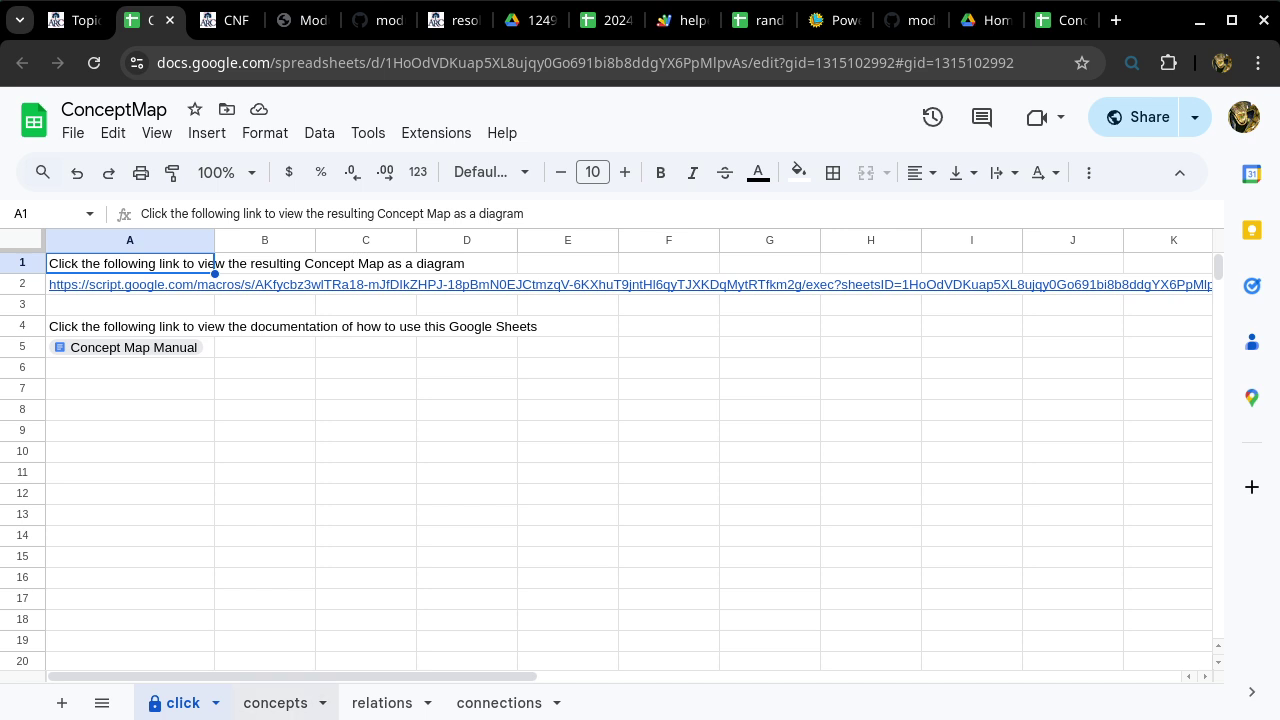
{"action": "left_click", "coordinate": [275, 702]}
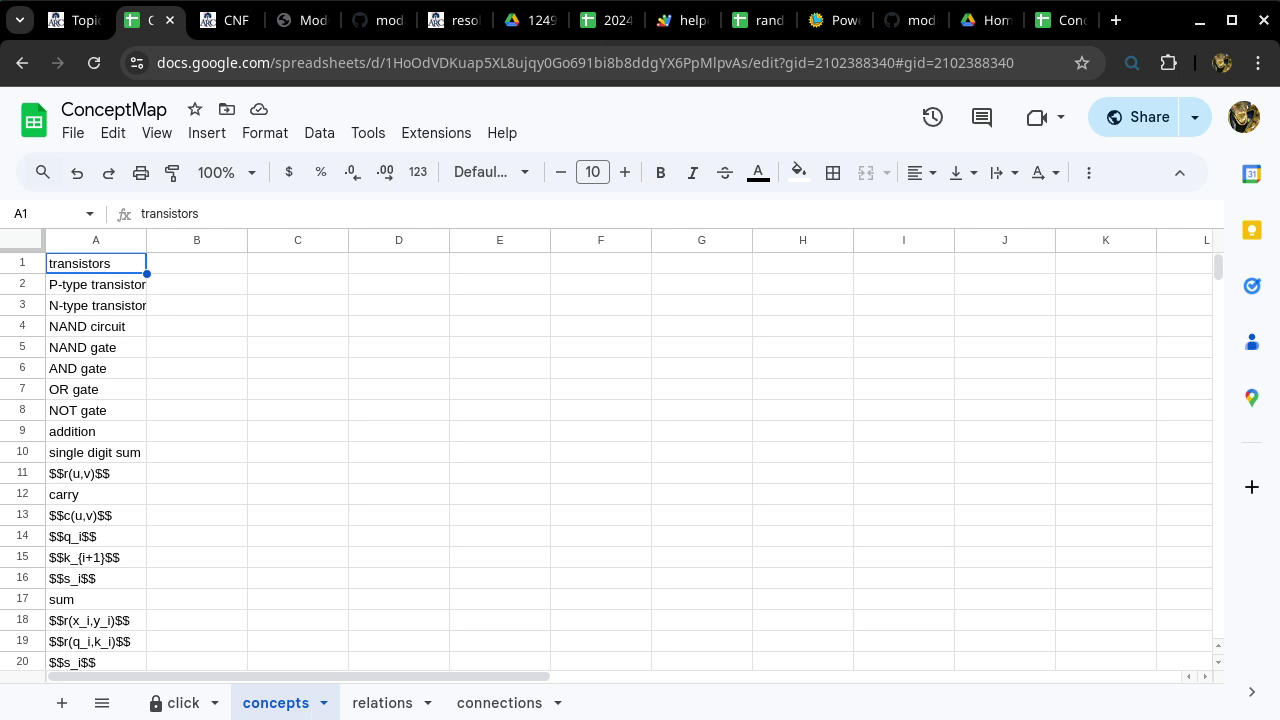
{"action": "left_click", "coordinate": [96, 494]}
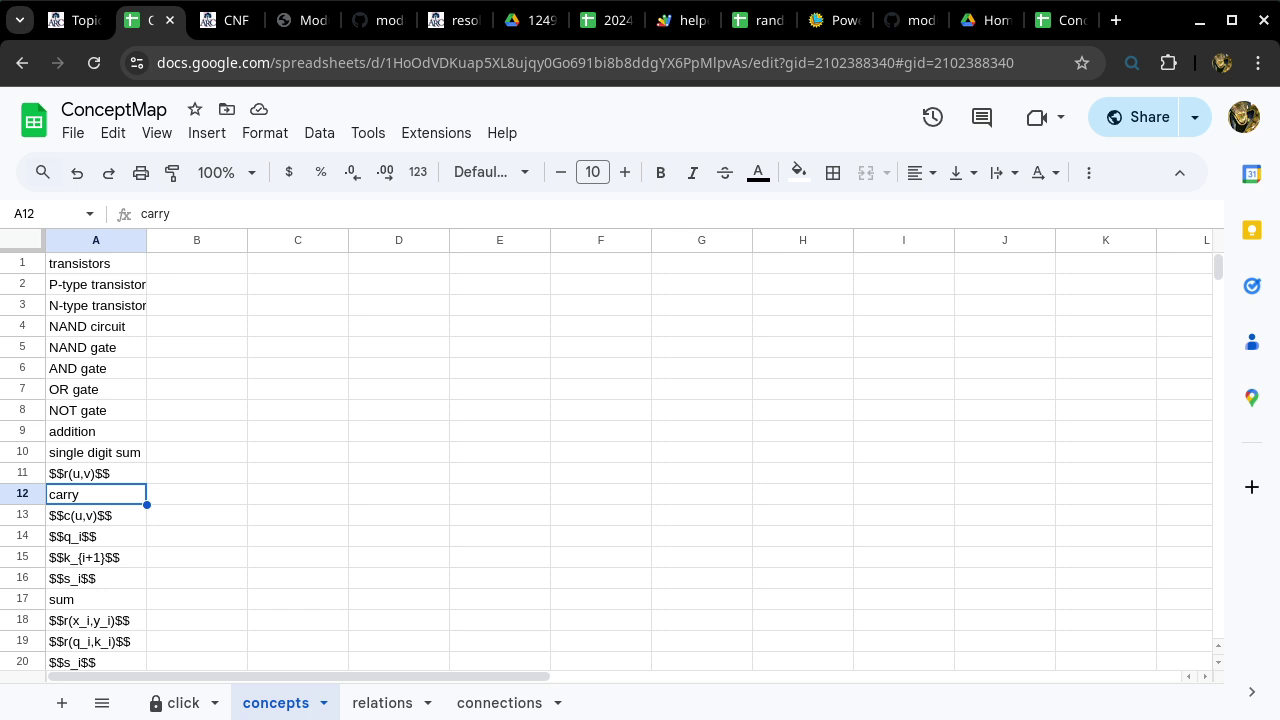
{"action": "left_click", "coordinate": [96, 599]}
{"action": "scroll", "coordinate": [630, 460], "scroll_direction": "down", "scroll_amount": 3}
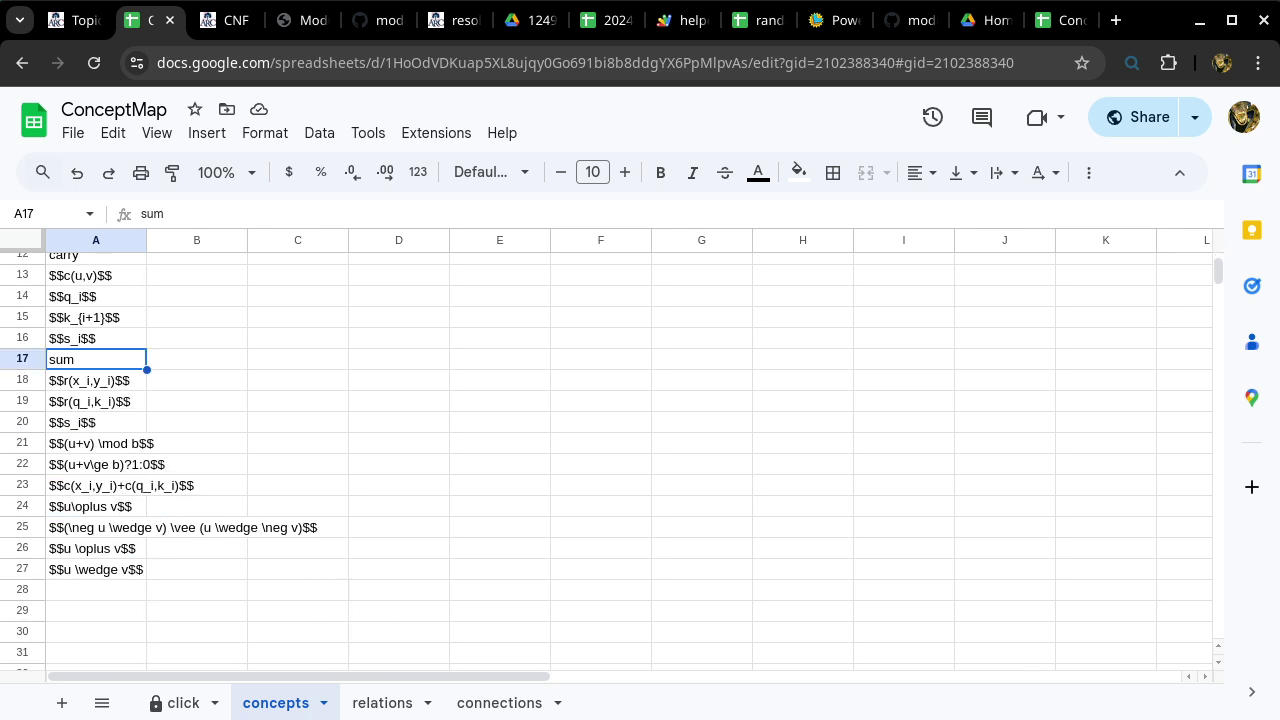
{"action": "left_click", "coordinate": [96, 506]}
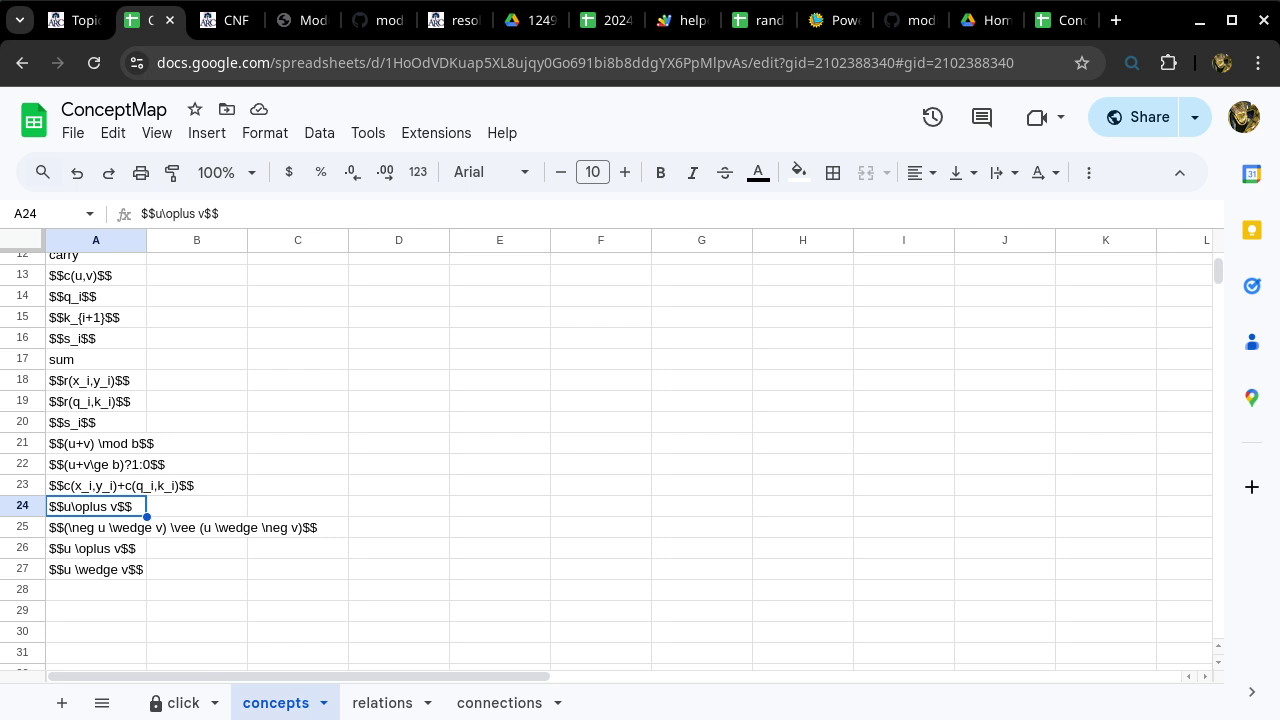
Step: Examine the relations sheet and the relation choices offered for the first row of the connections sheet
{"action": "left_click", "coordinate": [382, 702]}
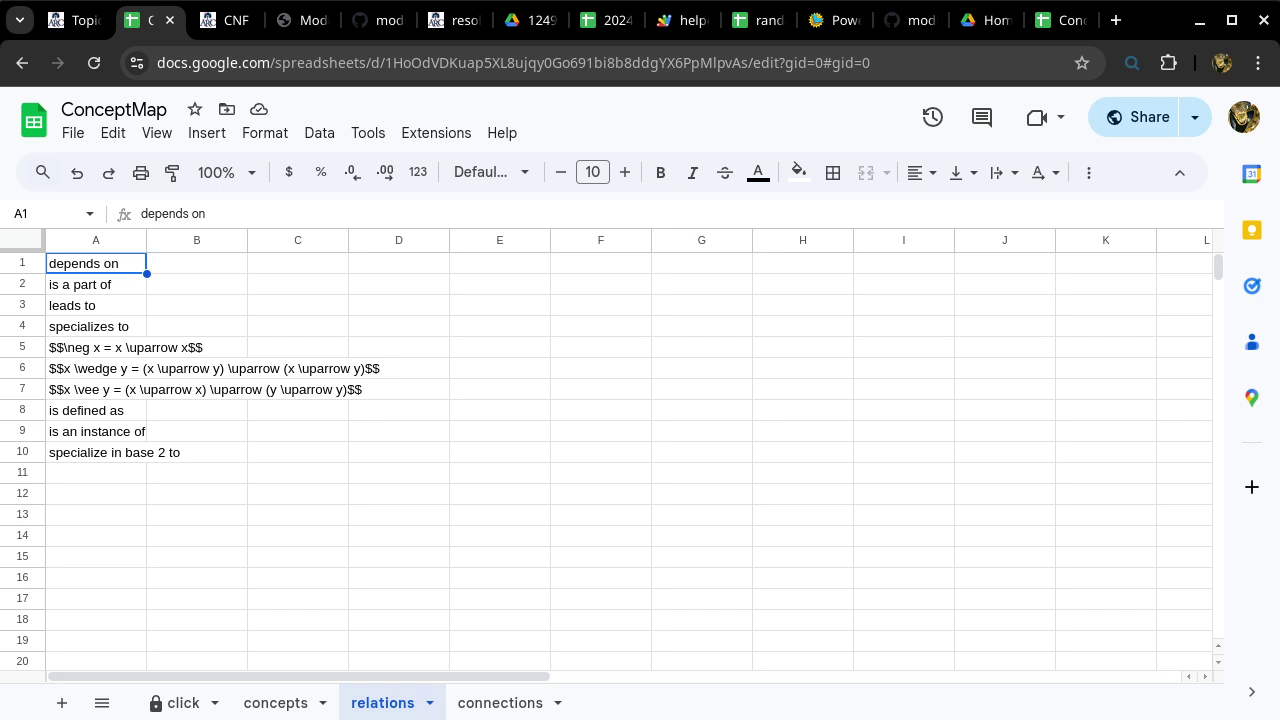
{"action": "left_click", "coordinate": [95, 472]}
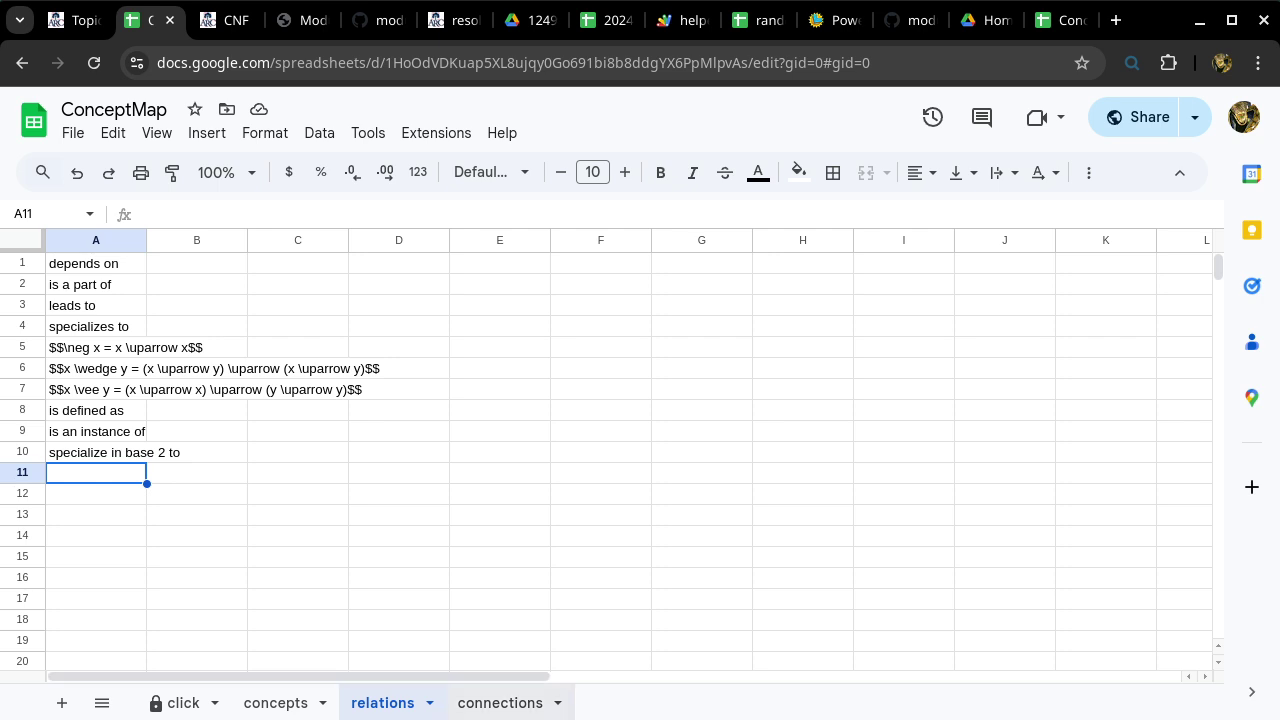
{"action": "left_click", "coordinate": [500, 703]}
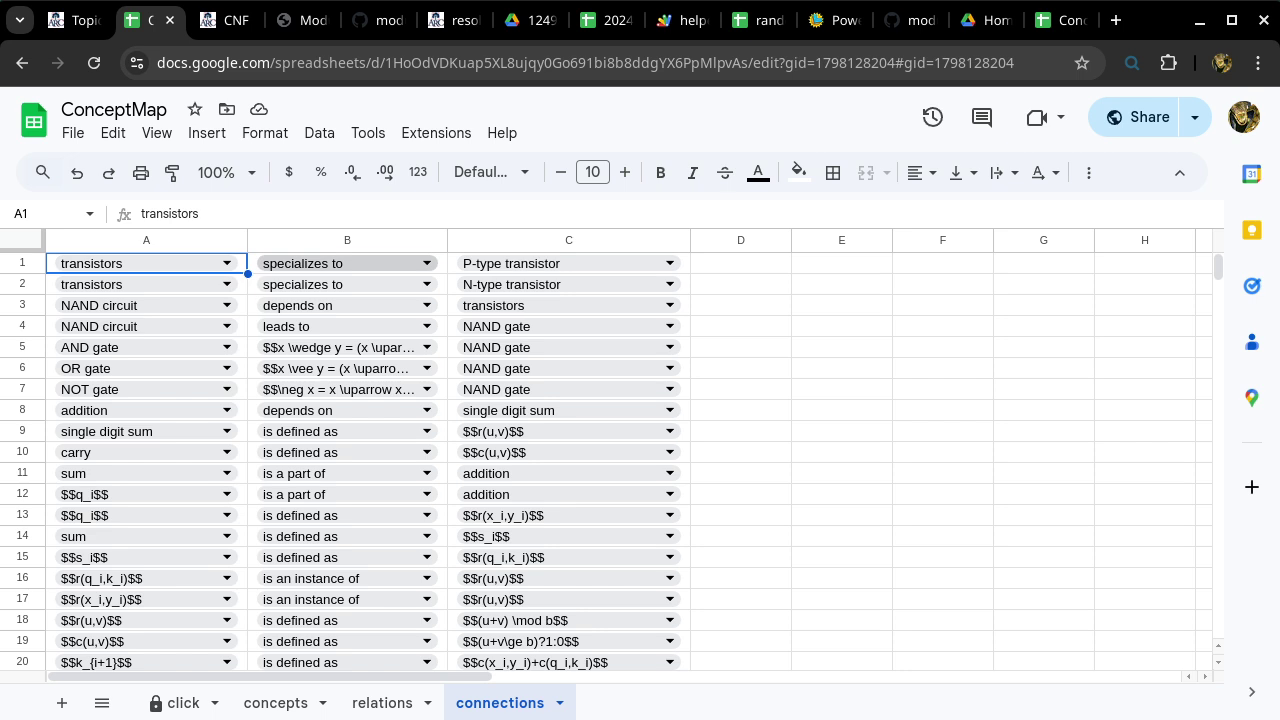
{"action": "left_click", "coordinate": [347, 263]}
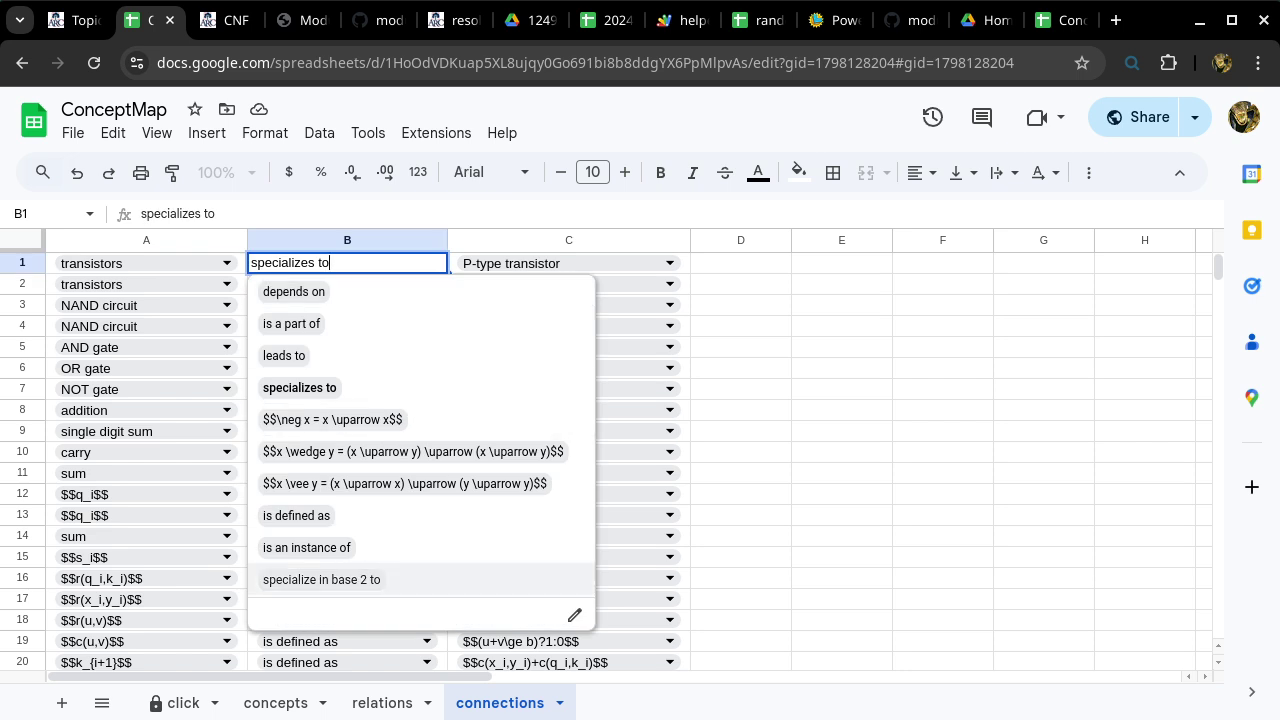
{"action": "left_click", "coordinate": [841, 368]}
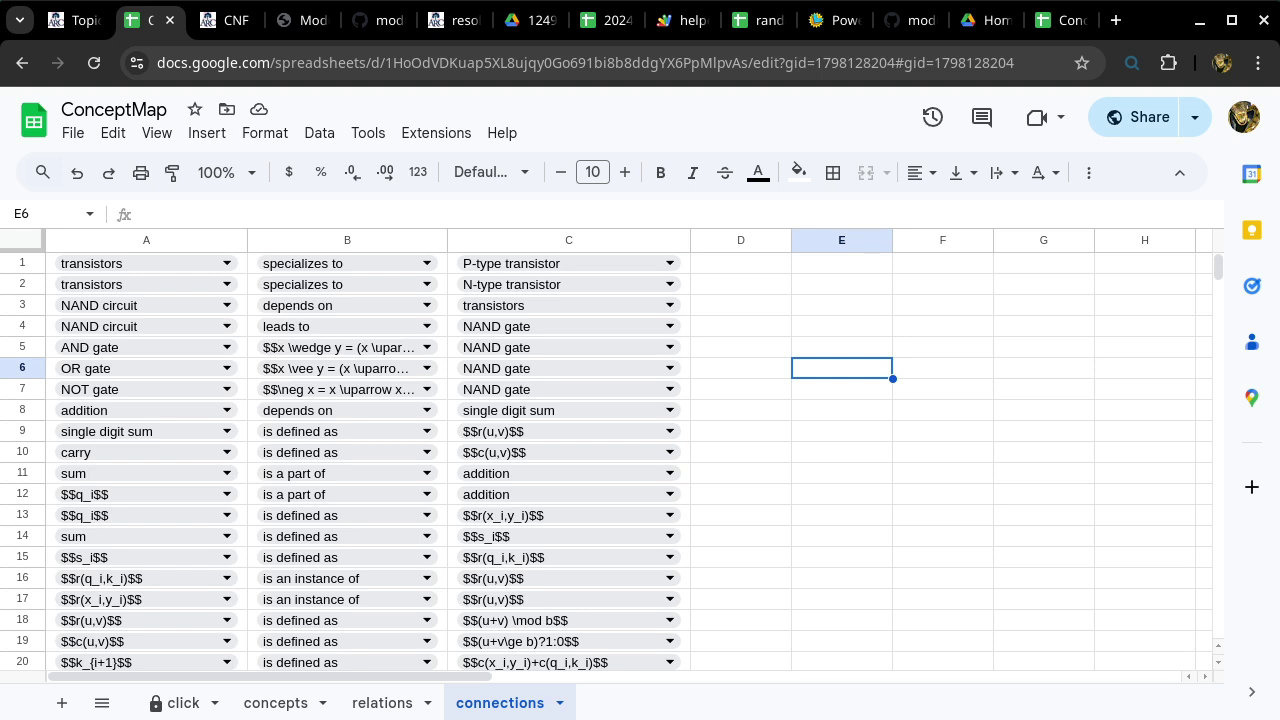
Step: Return to the click sheet and open the link that shows the resulting Concept Map as a diagram
{"action": "left_click", "coordinate": [382, 703]}
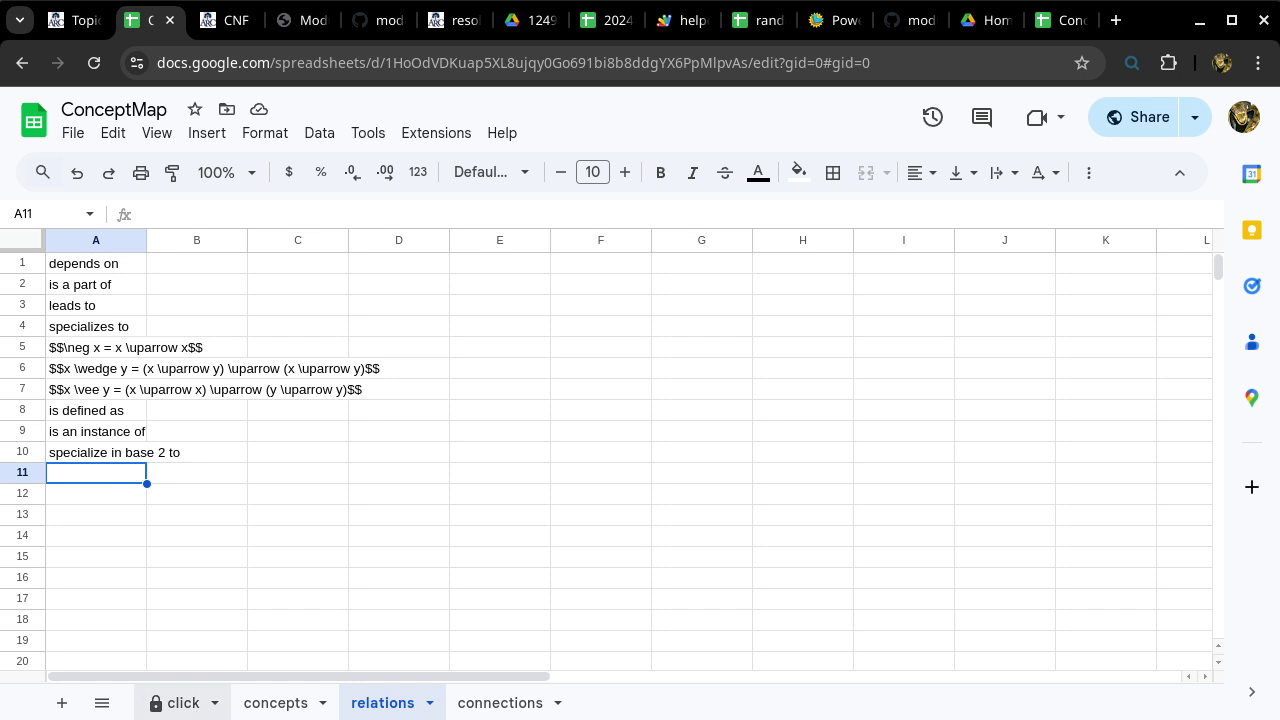
{"action": "left_click", "coordinate": [176, 703]}
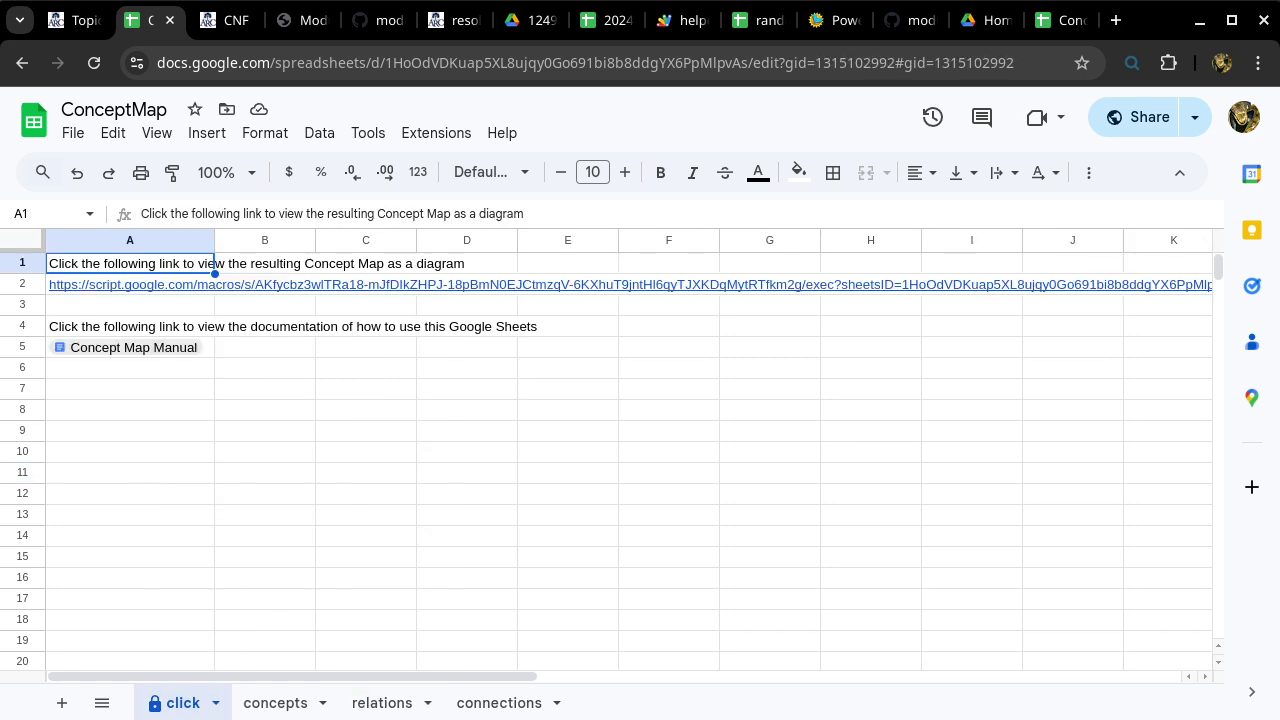
{"action": "mouse_move", "coordinate": [150, 285]}
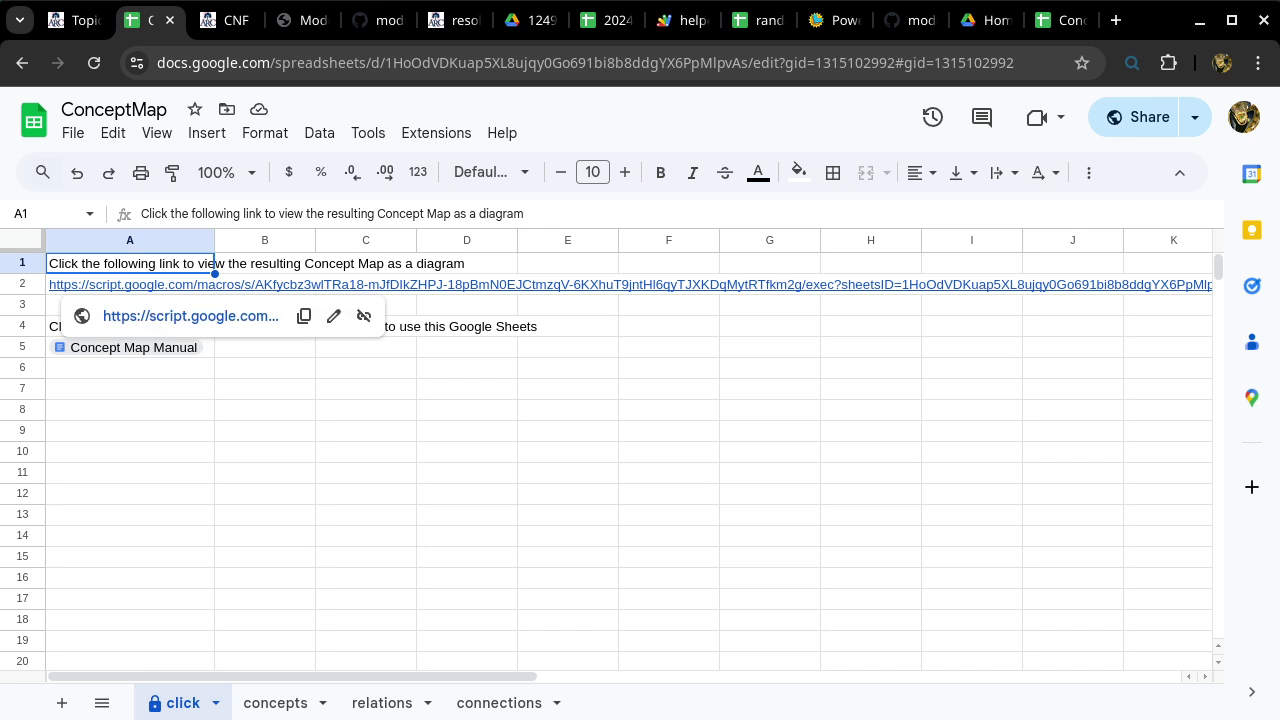
{"action": "left_click", "coordinate": [190, 316]}
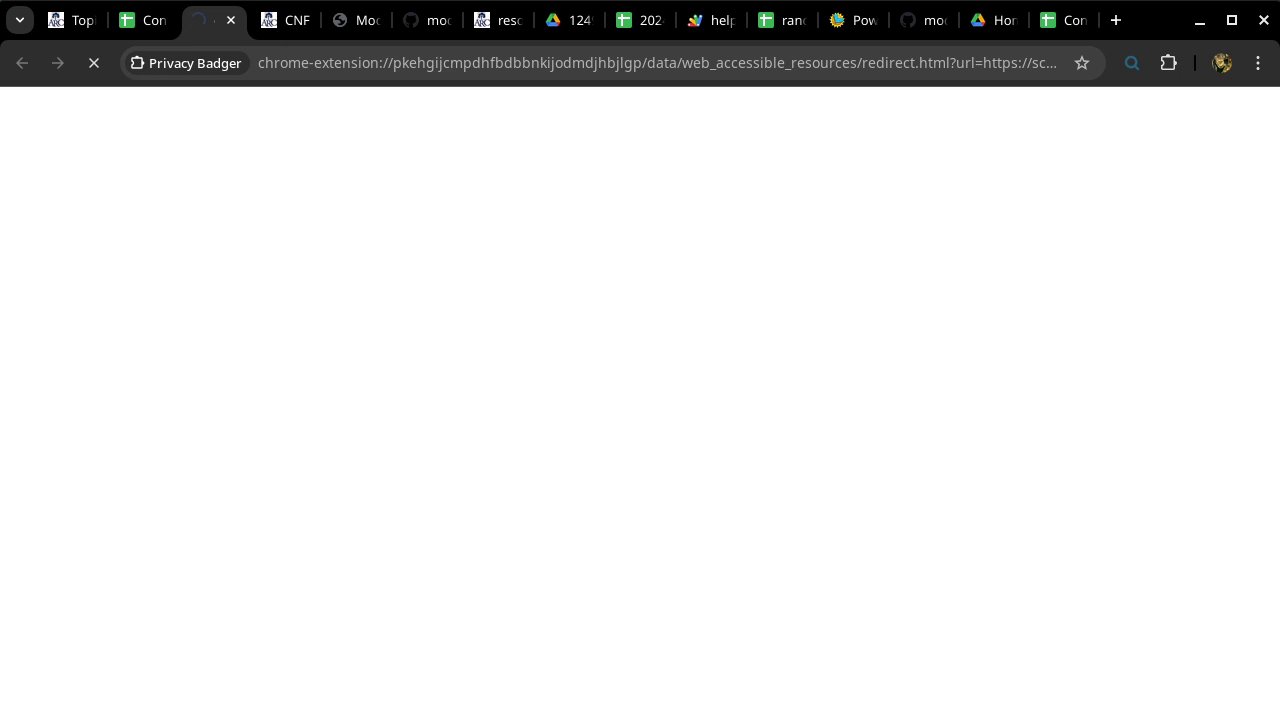